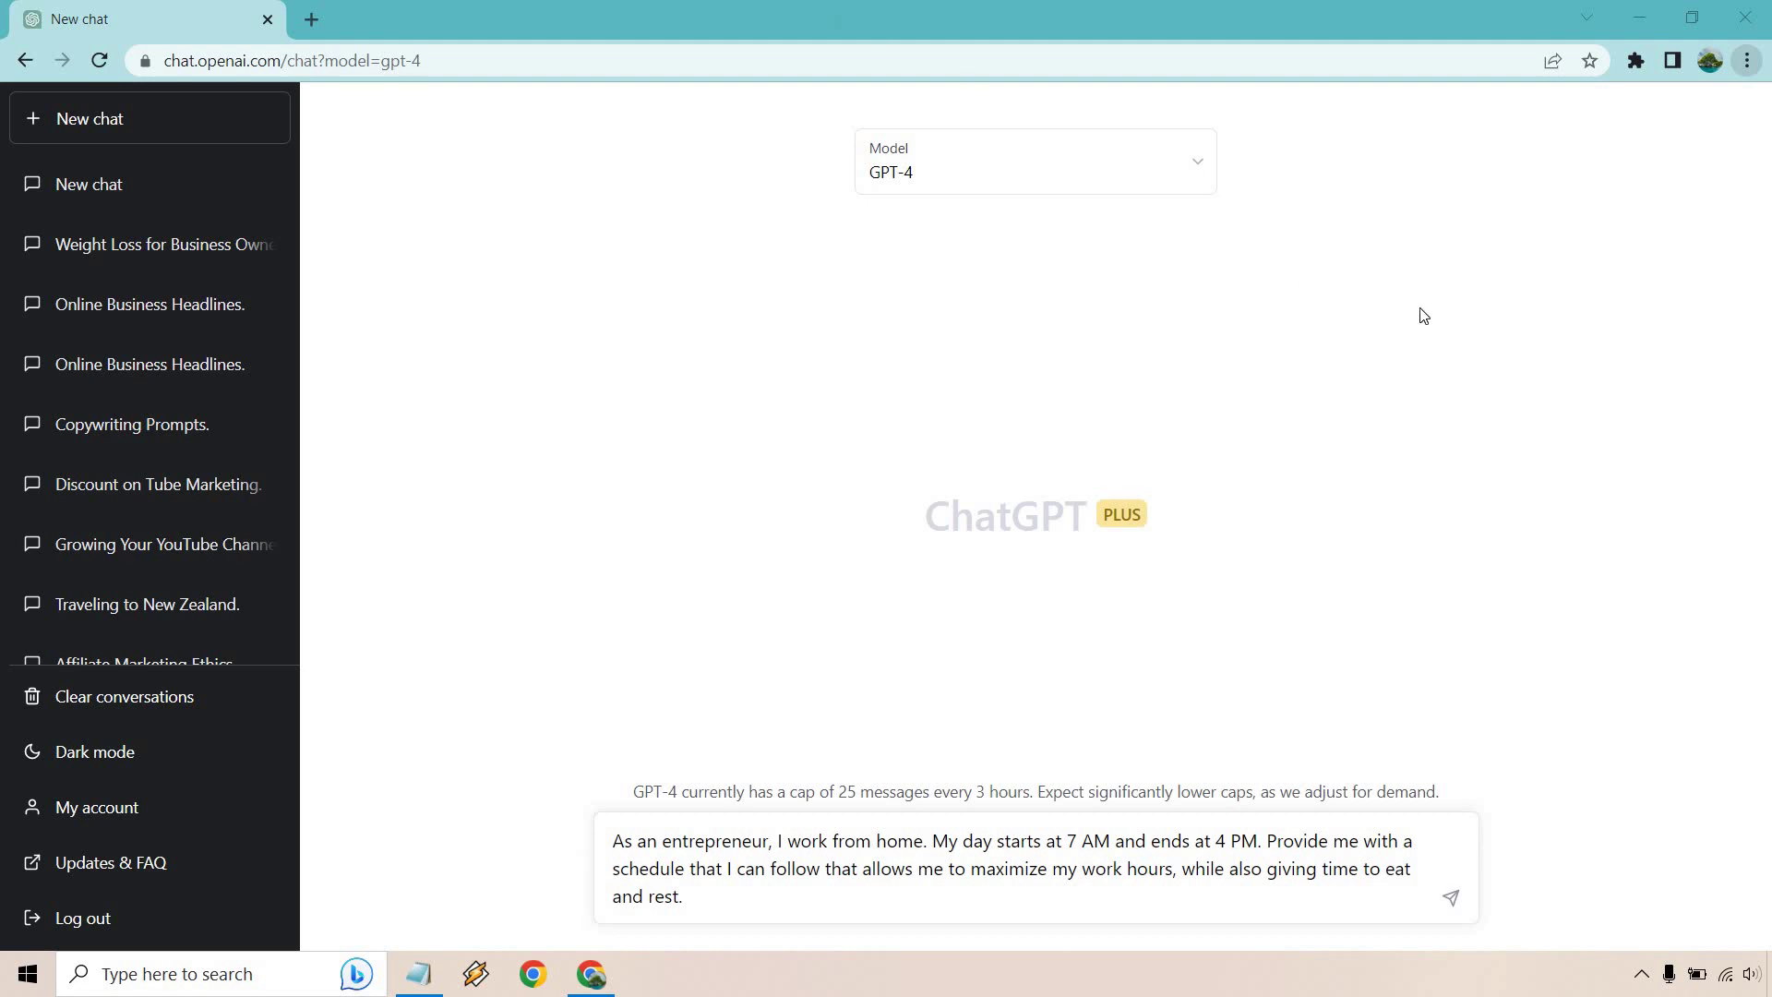
- Send the work-from-home schedule request to GPT-4 and return to the top of its 7:00 AM–4:00 PM plan
{"action": "left_click", "coordinate": [1451, 897]}
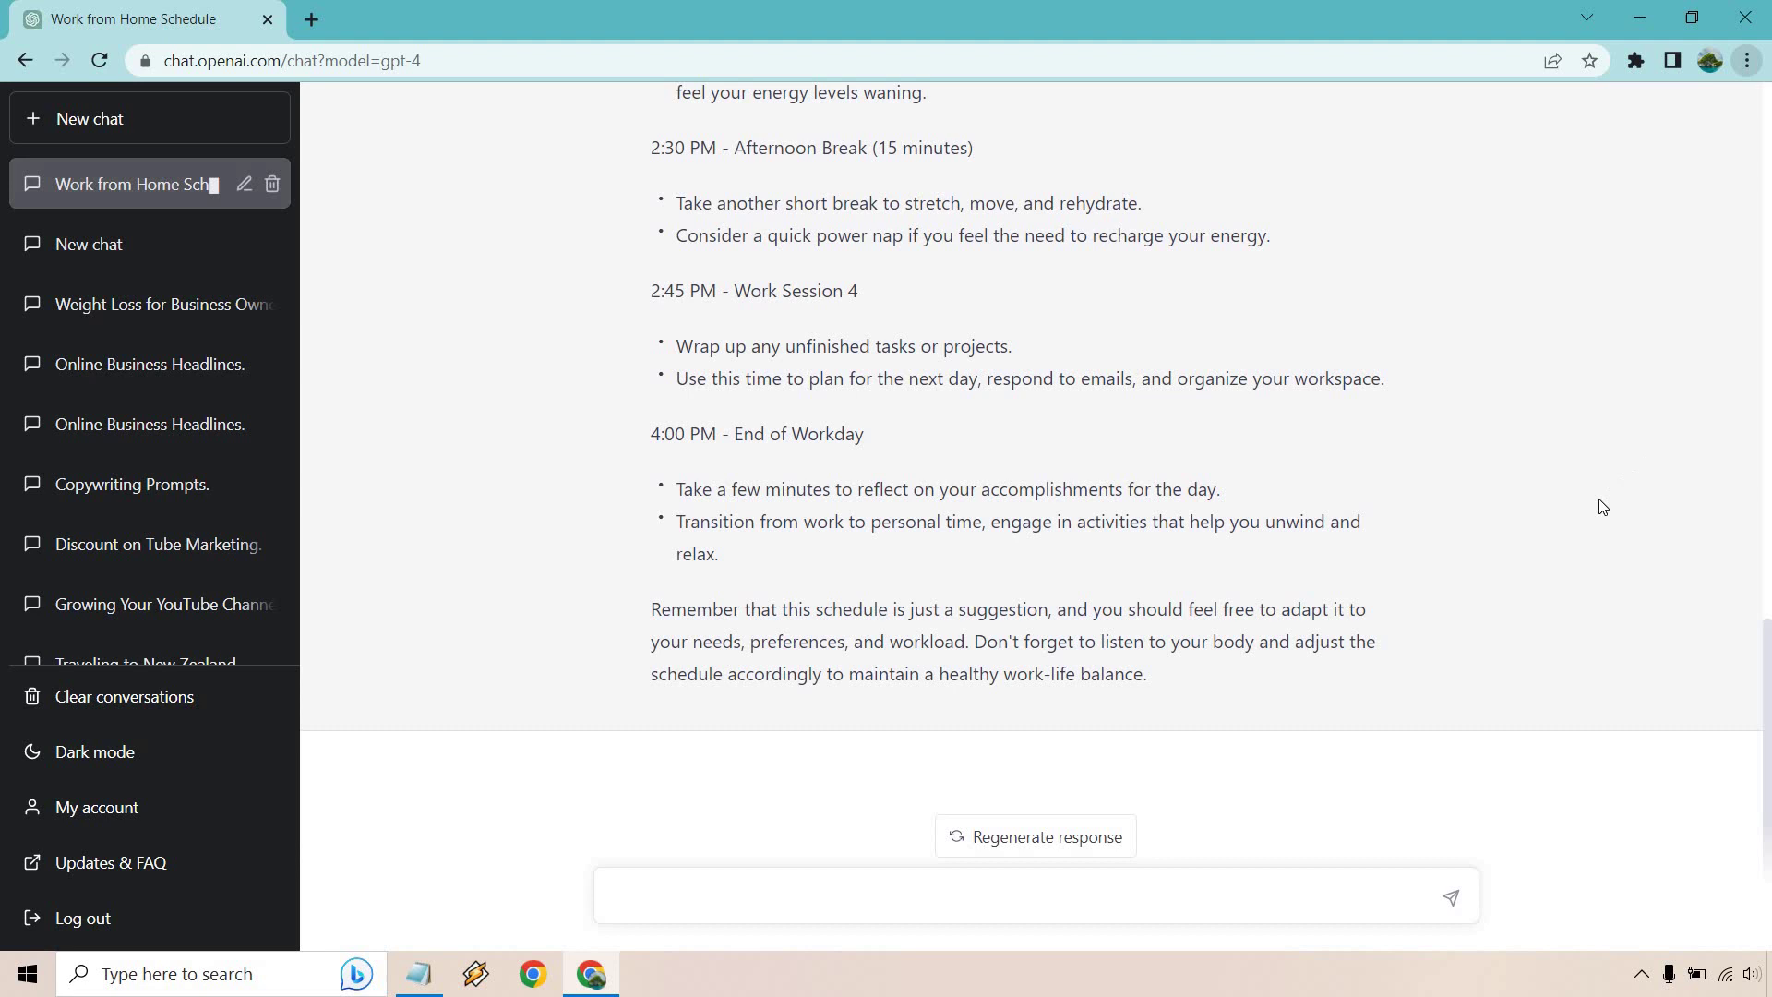
{"action": "scroll", "coordinate": [1601, 506], "scroll_direction": "up", "scroll_amount": 8}
{"action": "scroll", "coordinate": [1601, 506], "scroll_direction": "up", "scroll_amount": 8}
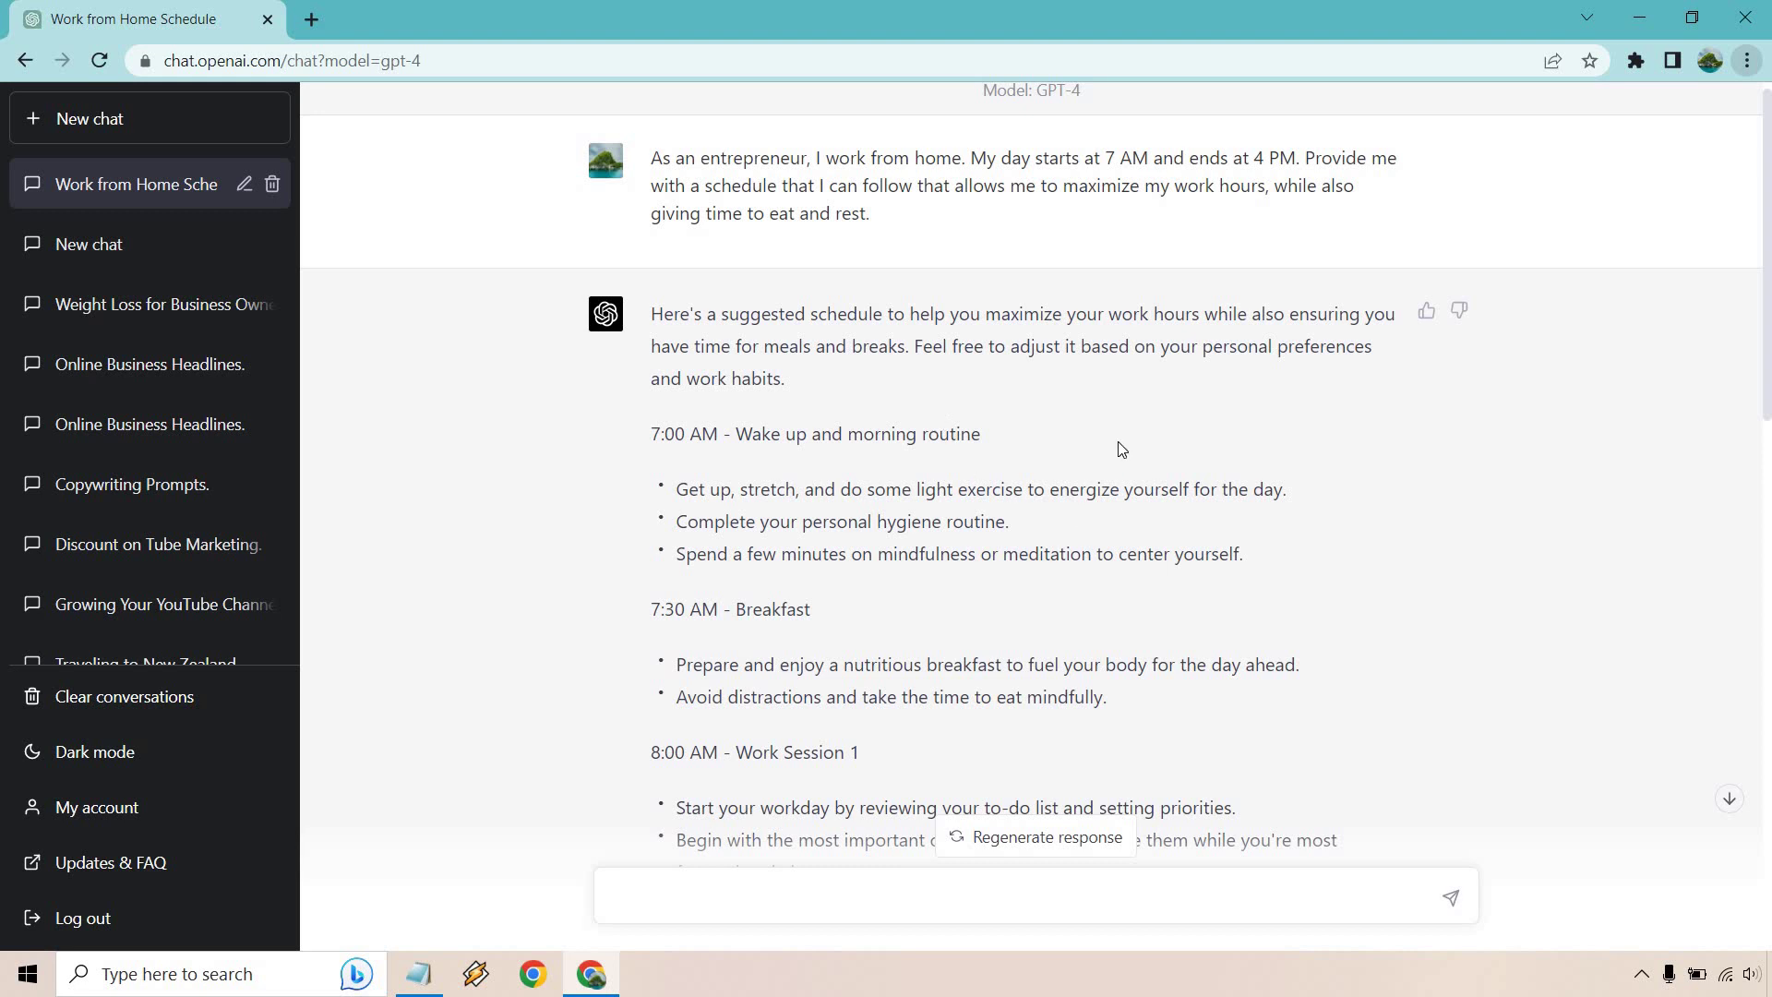
{"action": "scroll", "coordinate": [1122, 449], "scroll_direction": "down", "scroll_amount": 2}
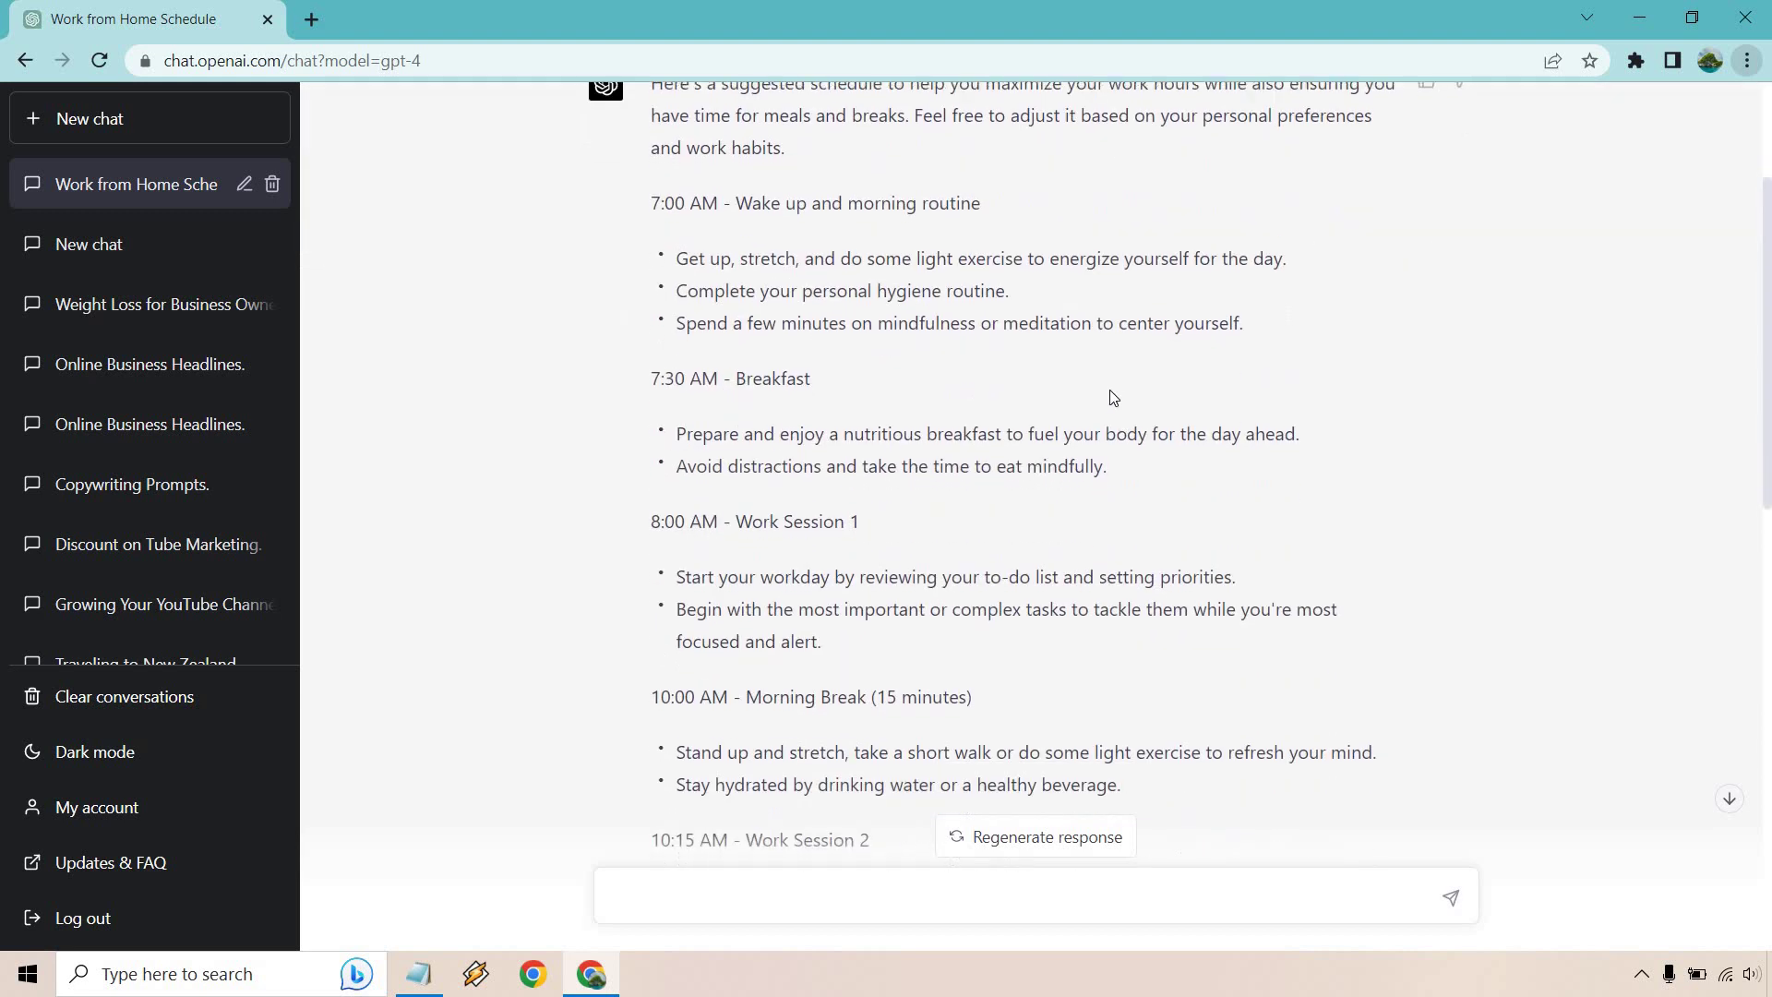
{"action": "scroll", "coordinate": [1112, 376], "scroll_direction": "down", "scroll_amount": 1}
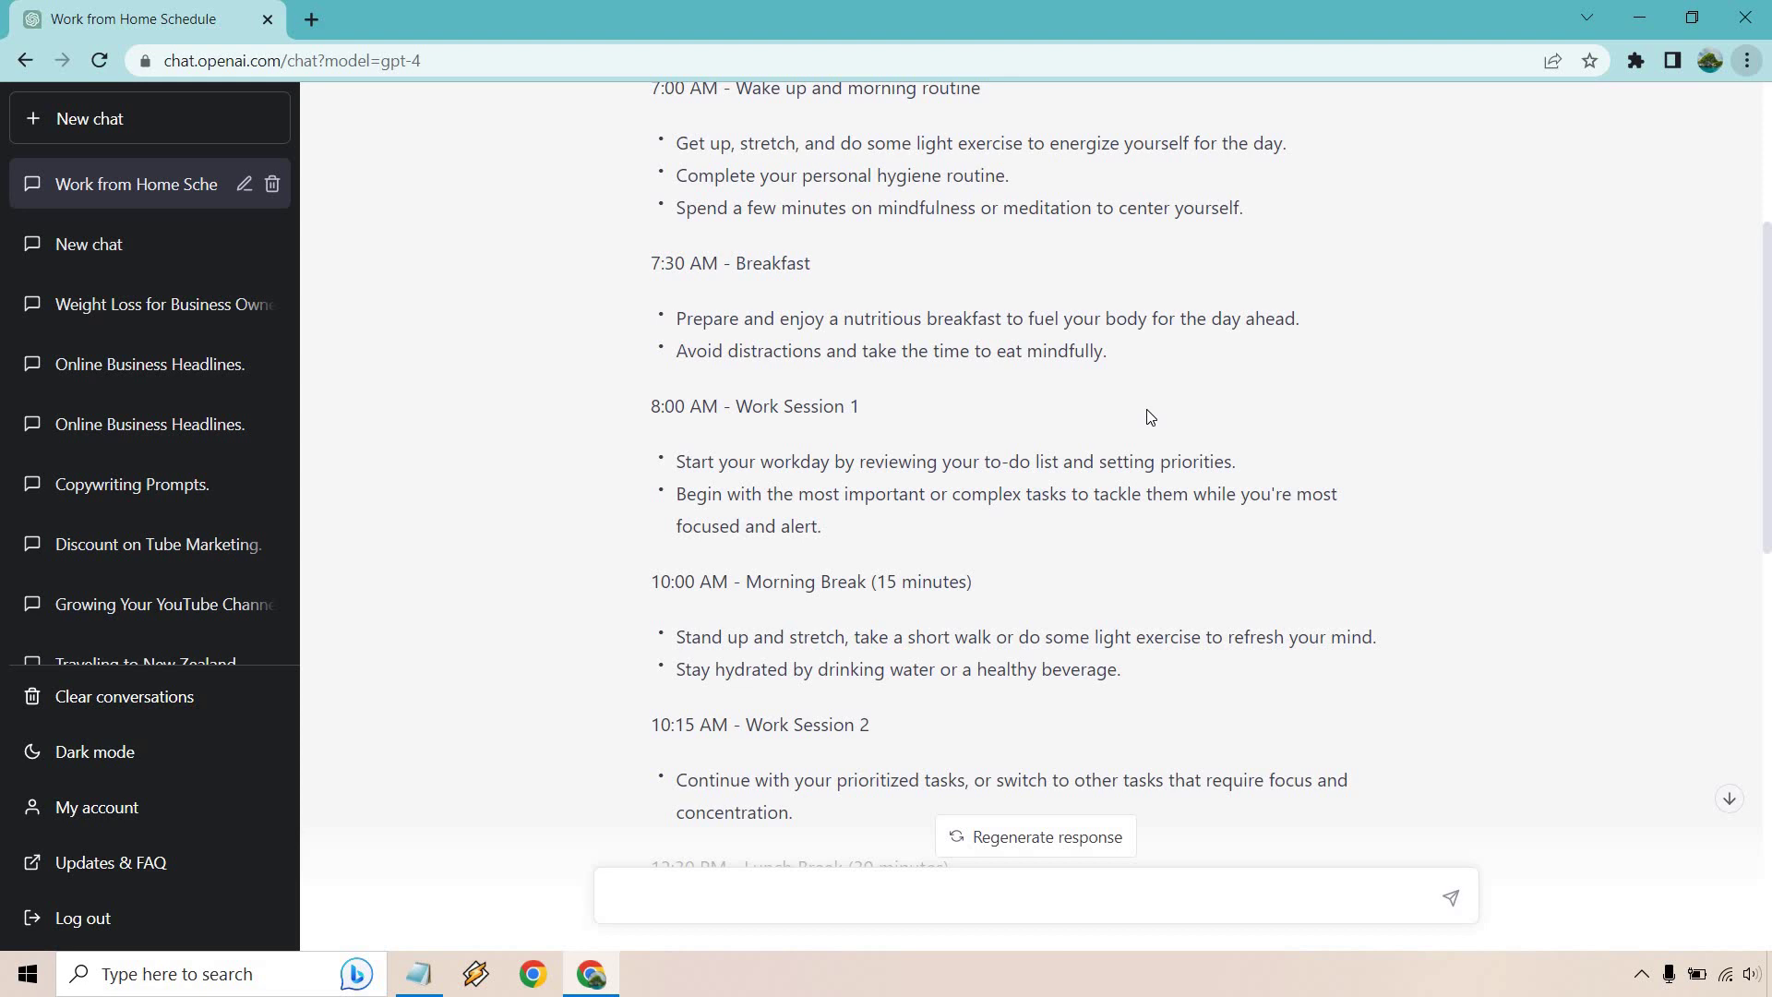
{"action": "scroll", "coordinate": [1146, 407], "scroll_direction": "down", "scroll_amount": 3}
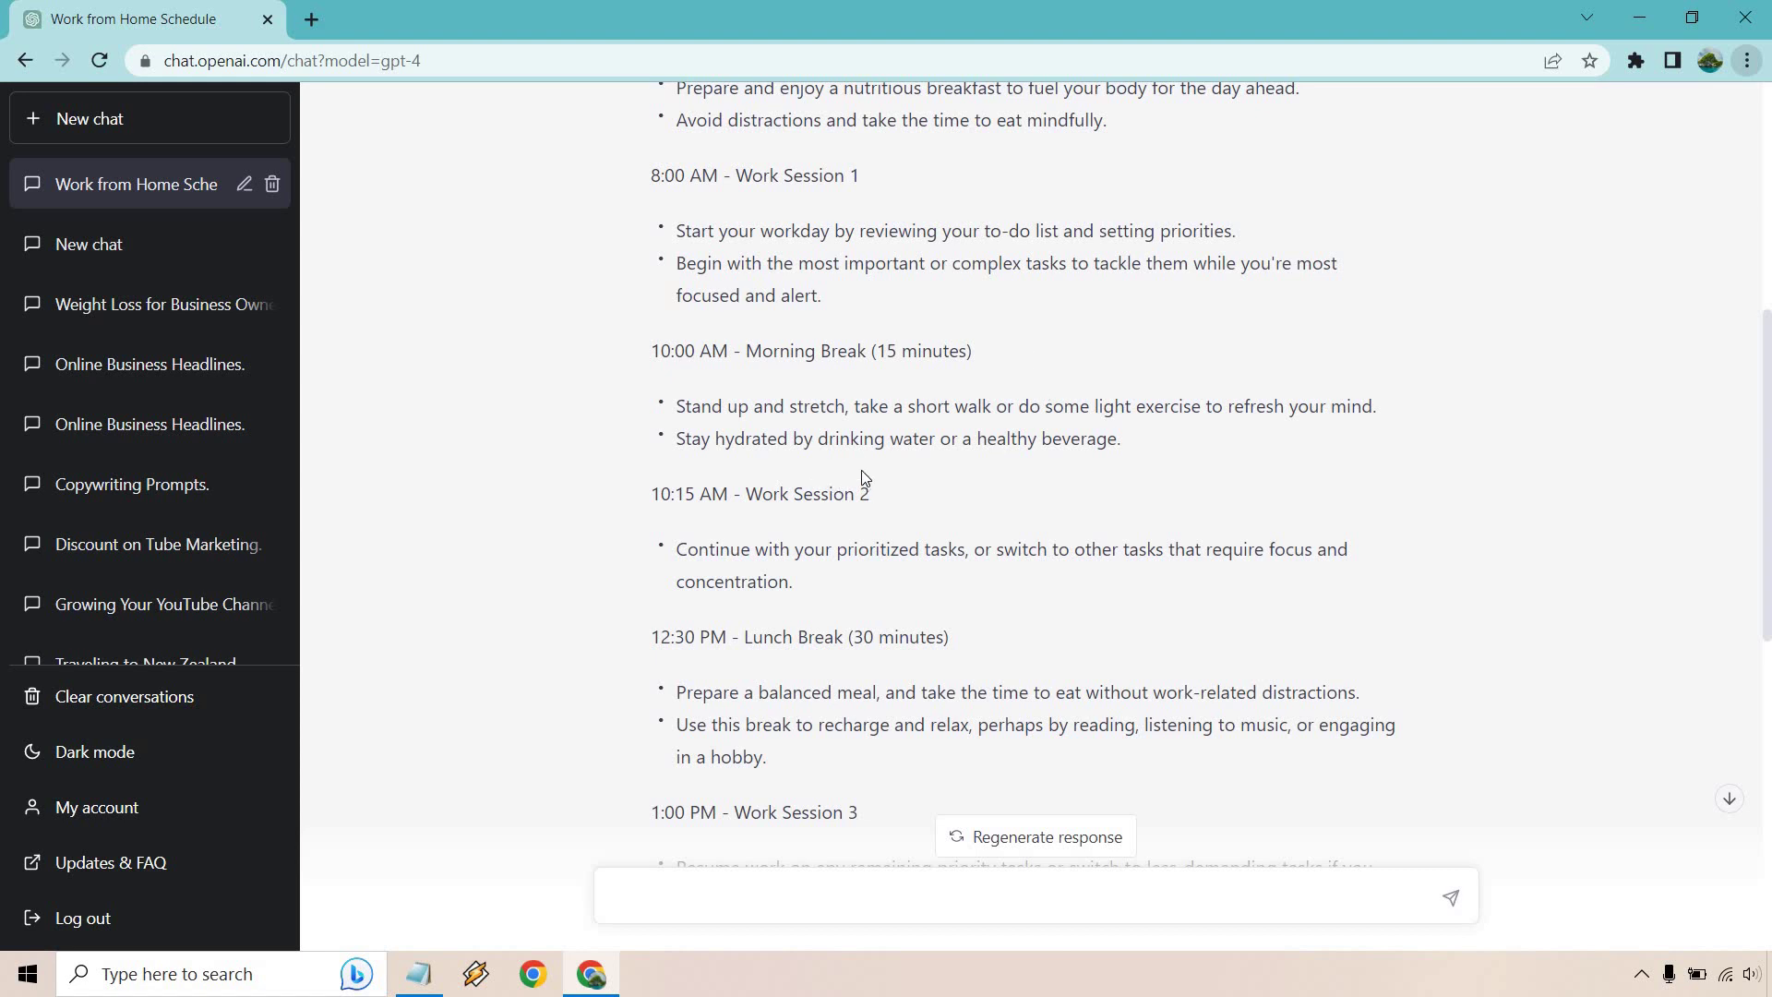
{"action": "scroll", "coordinate": [822, 457], "scroll_direction": "down", "scroll_amount": 1}
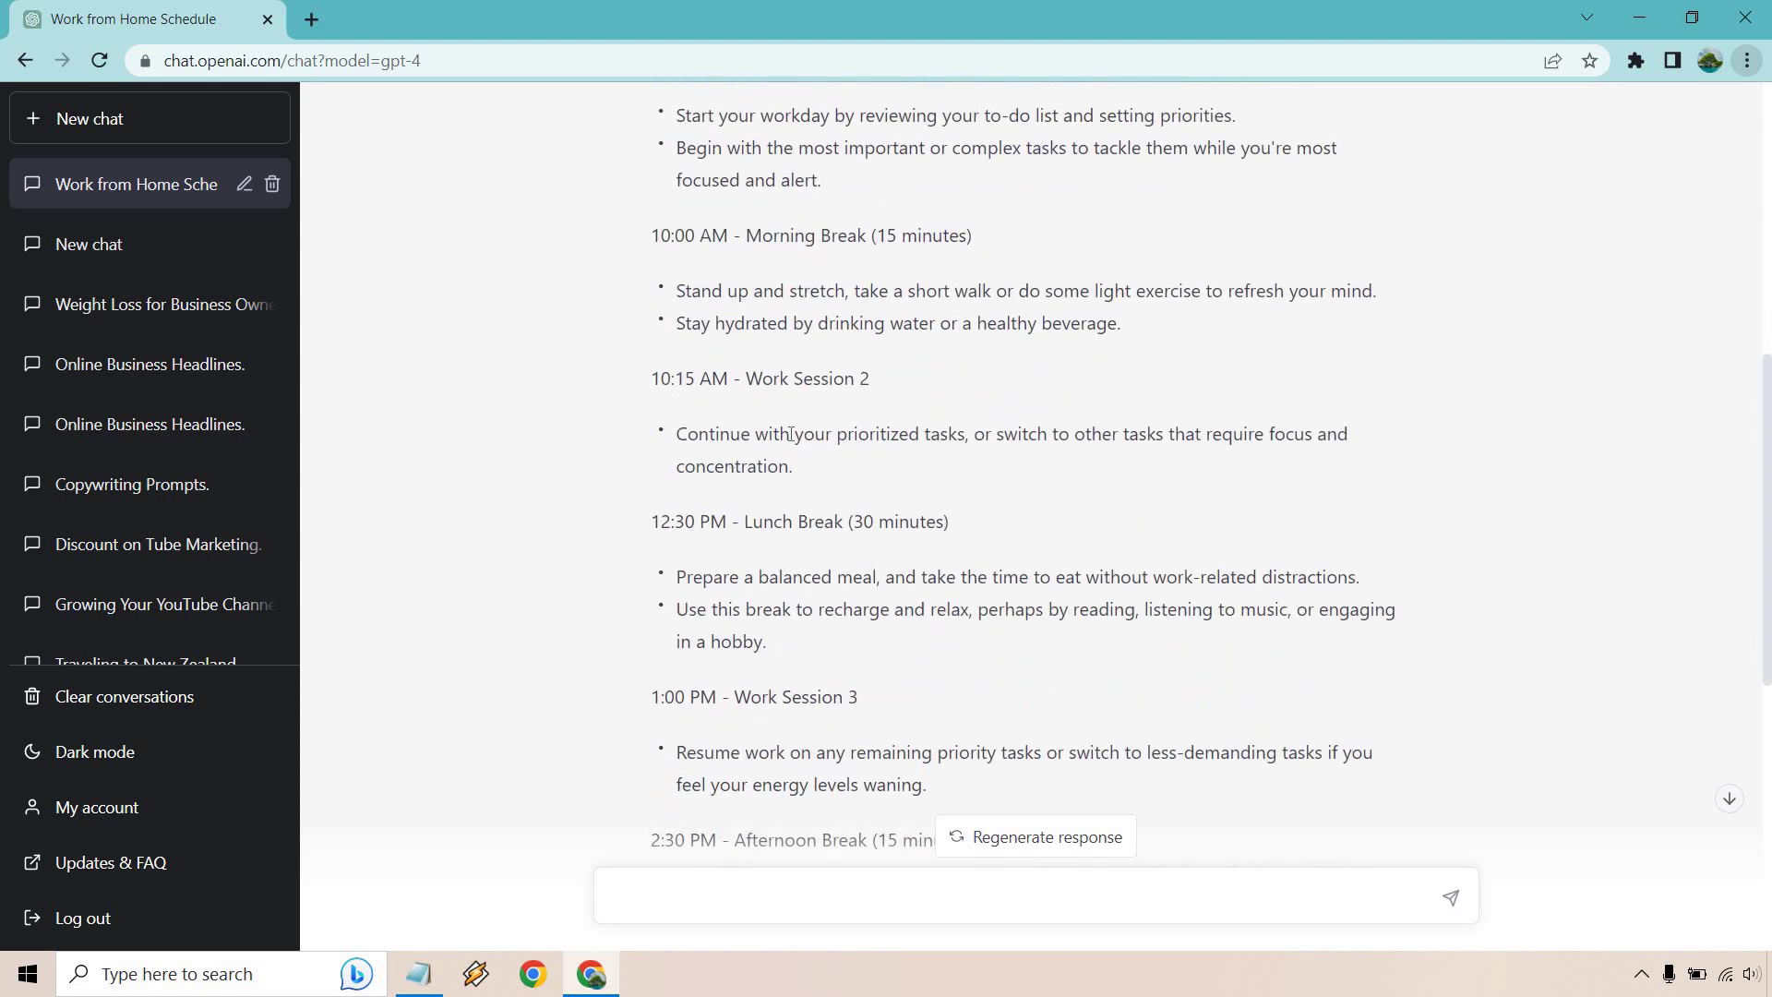
{"action": "scroll", "coordinate": [831, 429], "scroll_direction": "down", "scroll_amount": 1}
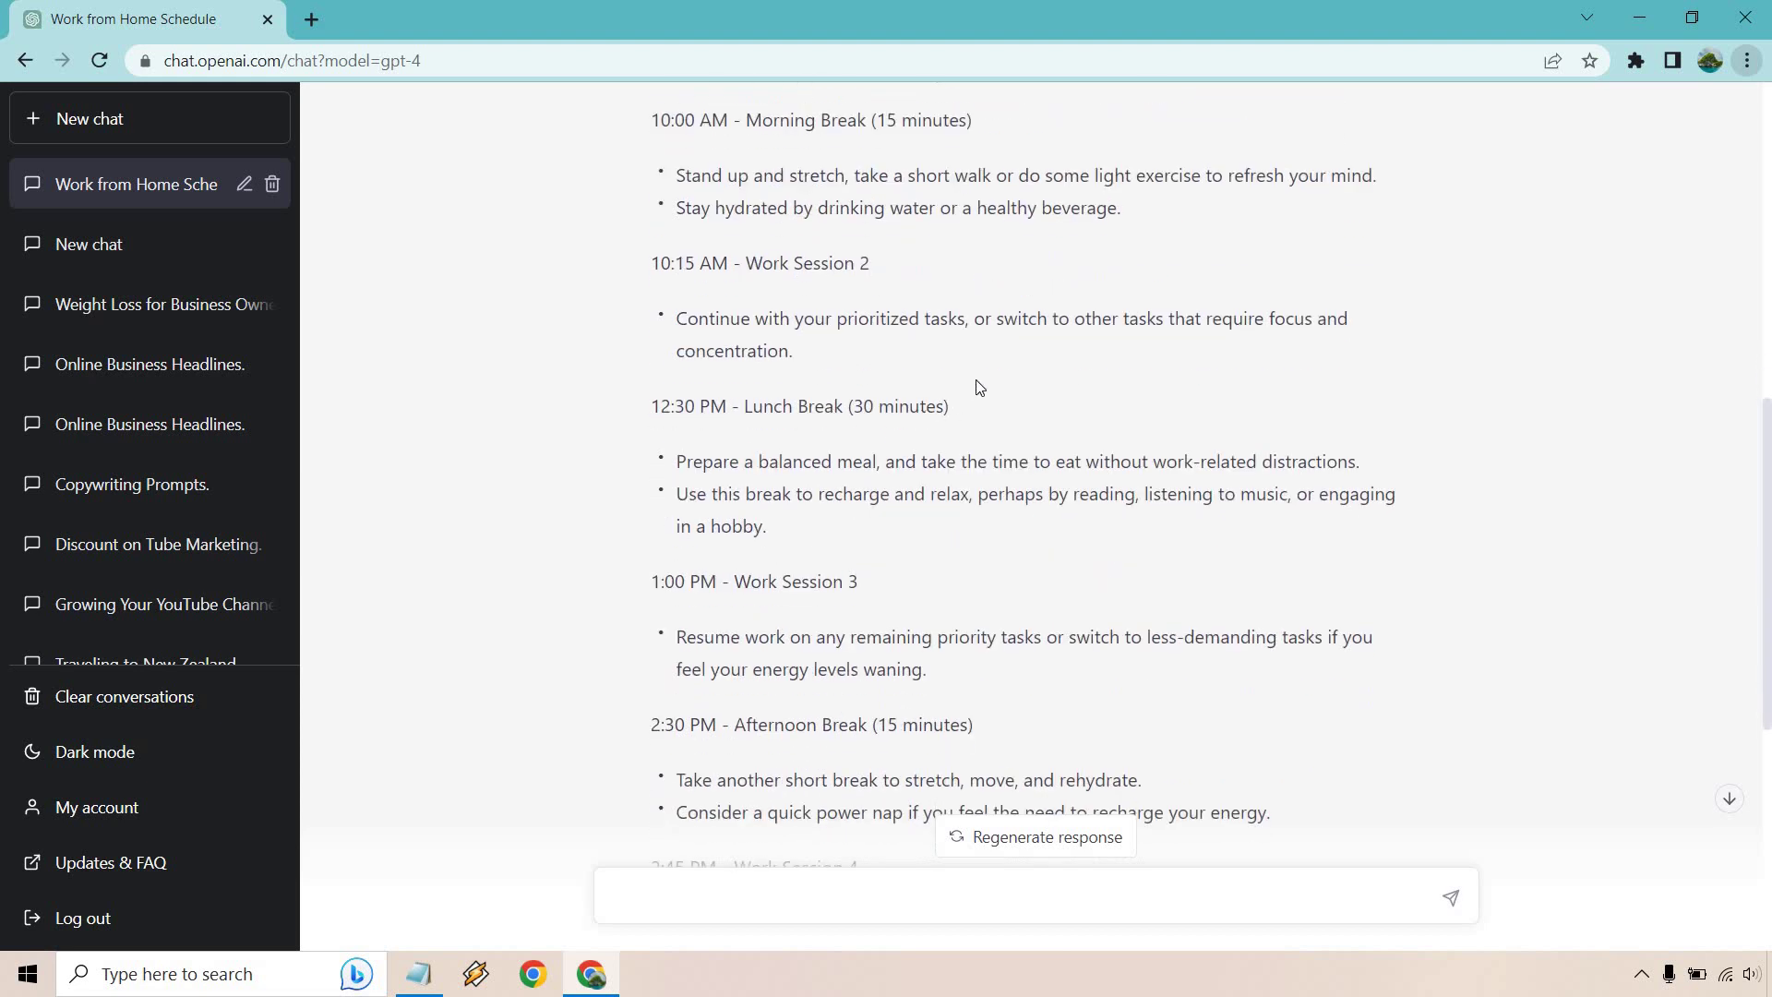
{"action": "scroll", "coordinate": [979, 387], "scroll_direction": "down", "scroll_amount": 1}
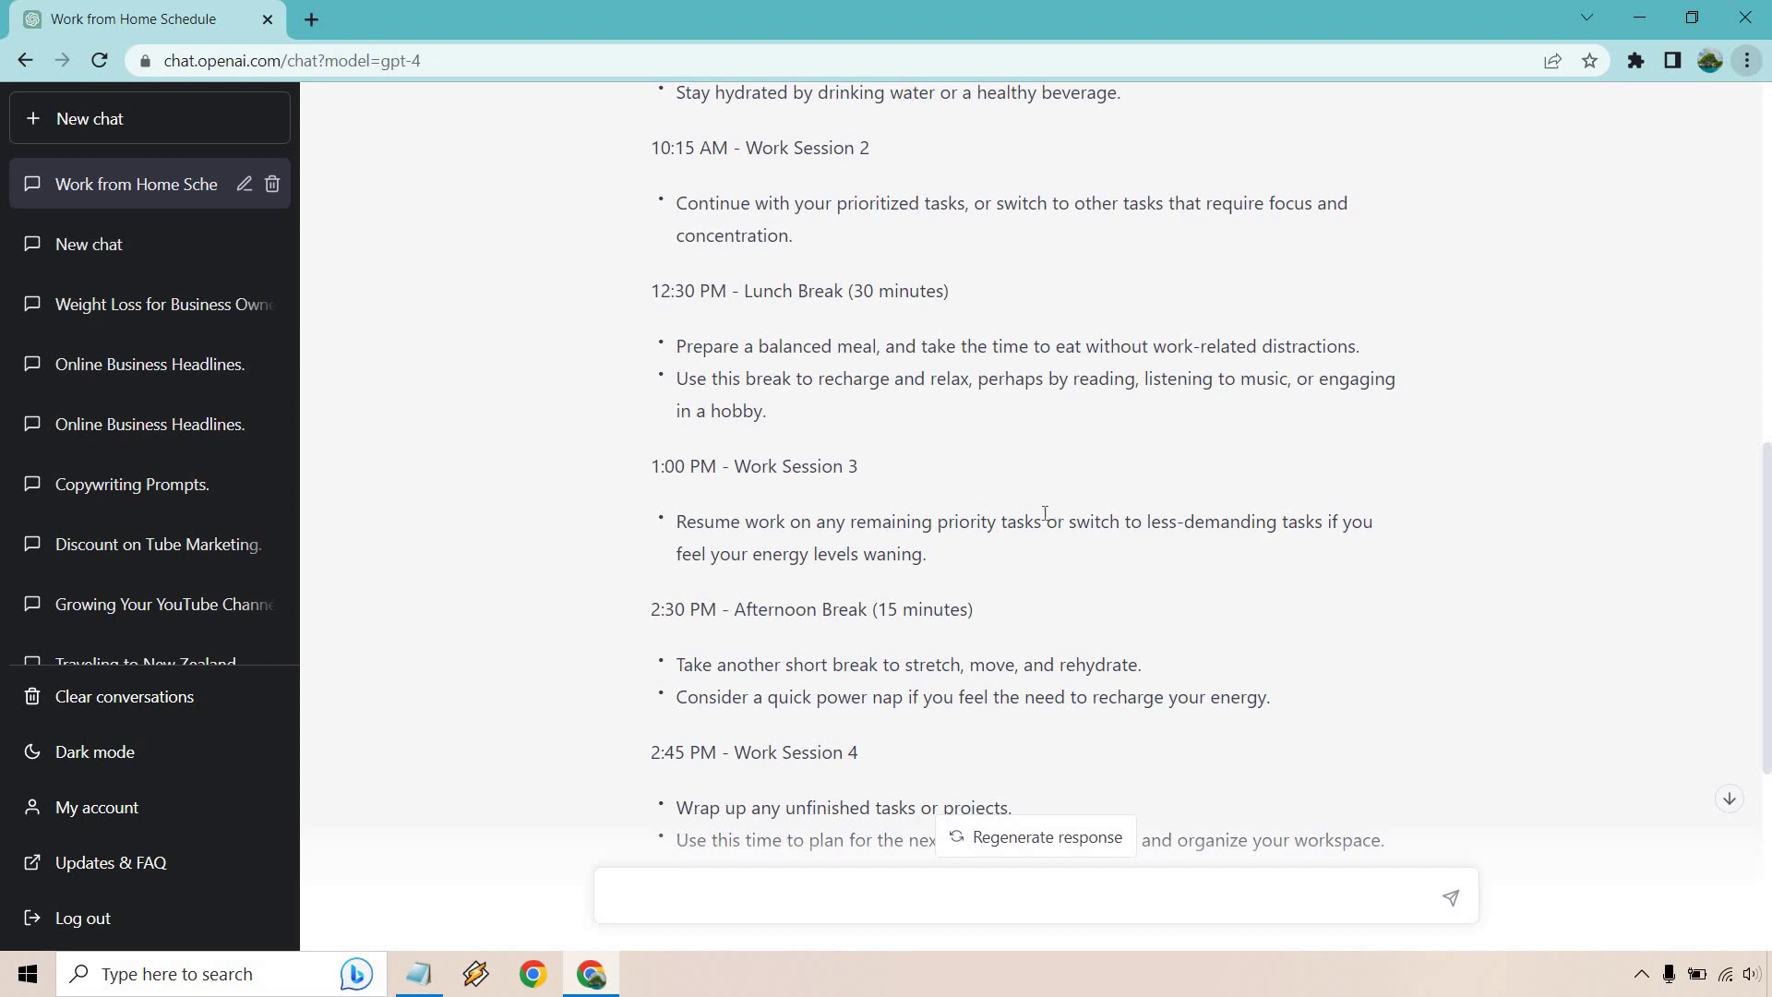
{"action": "left_click_drag", "start_coordinate": [1005, 523], "coordinate": [1272, 522]}
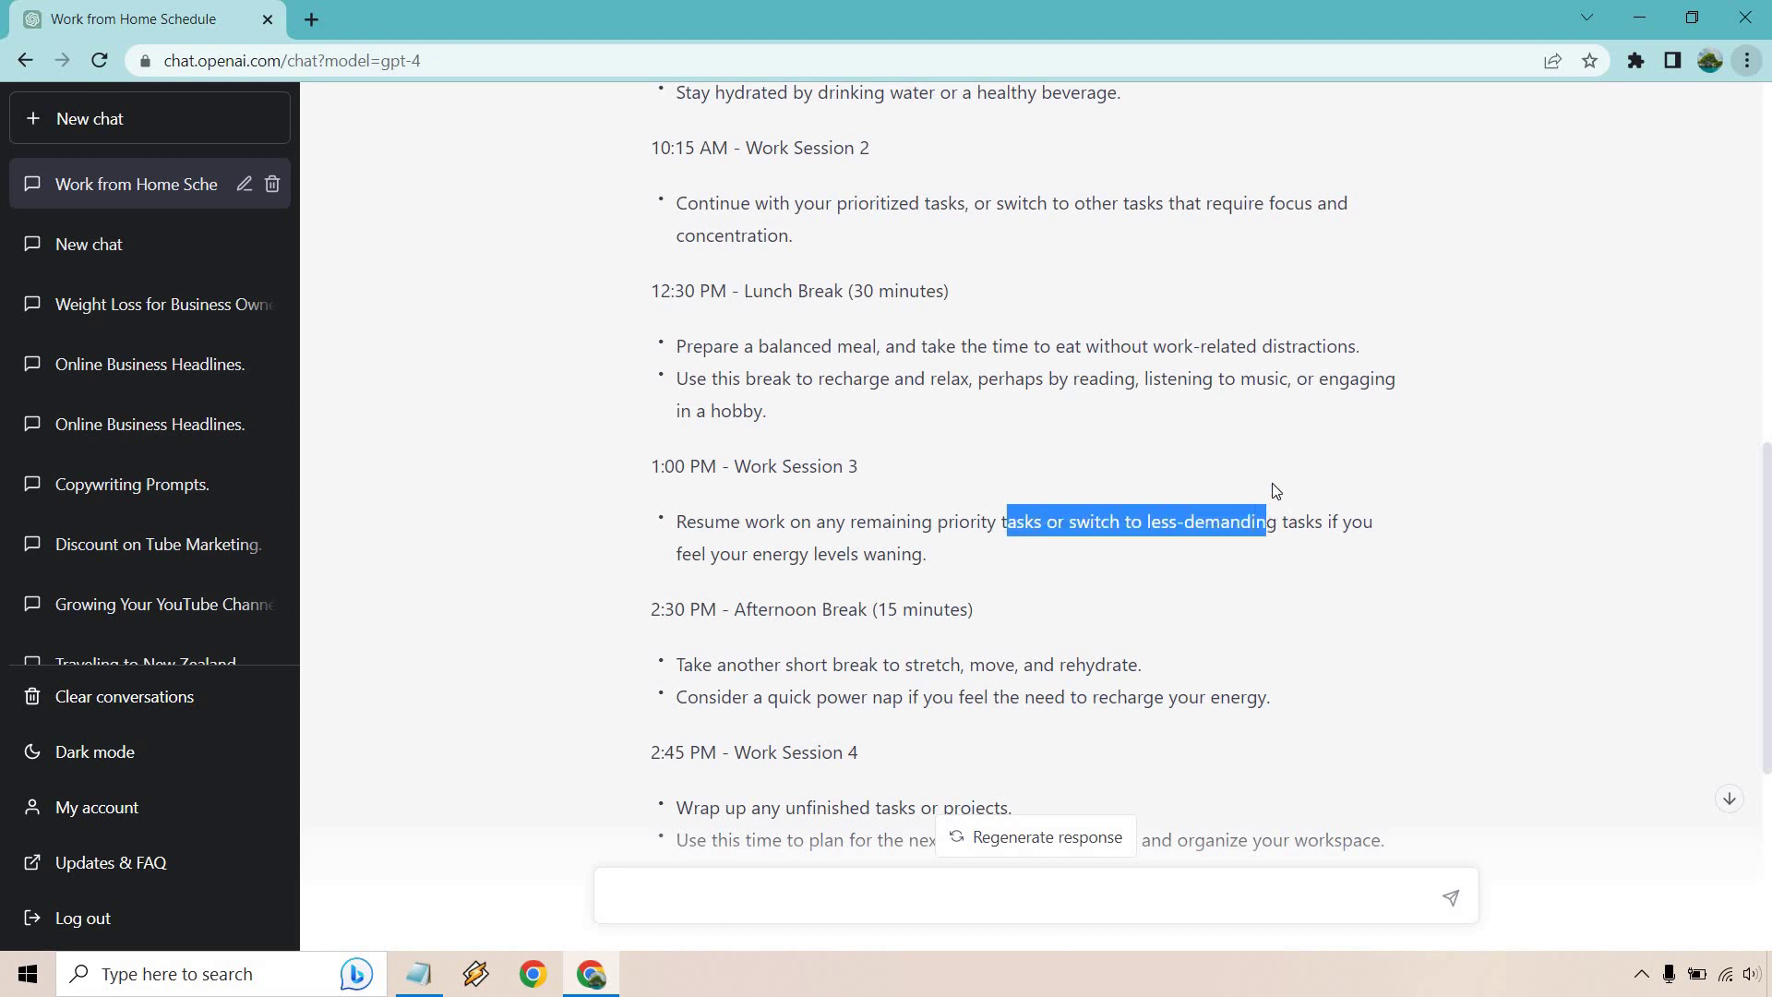
{"action": "left_click", "coordinate": [1275, 482]}
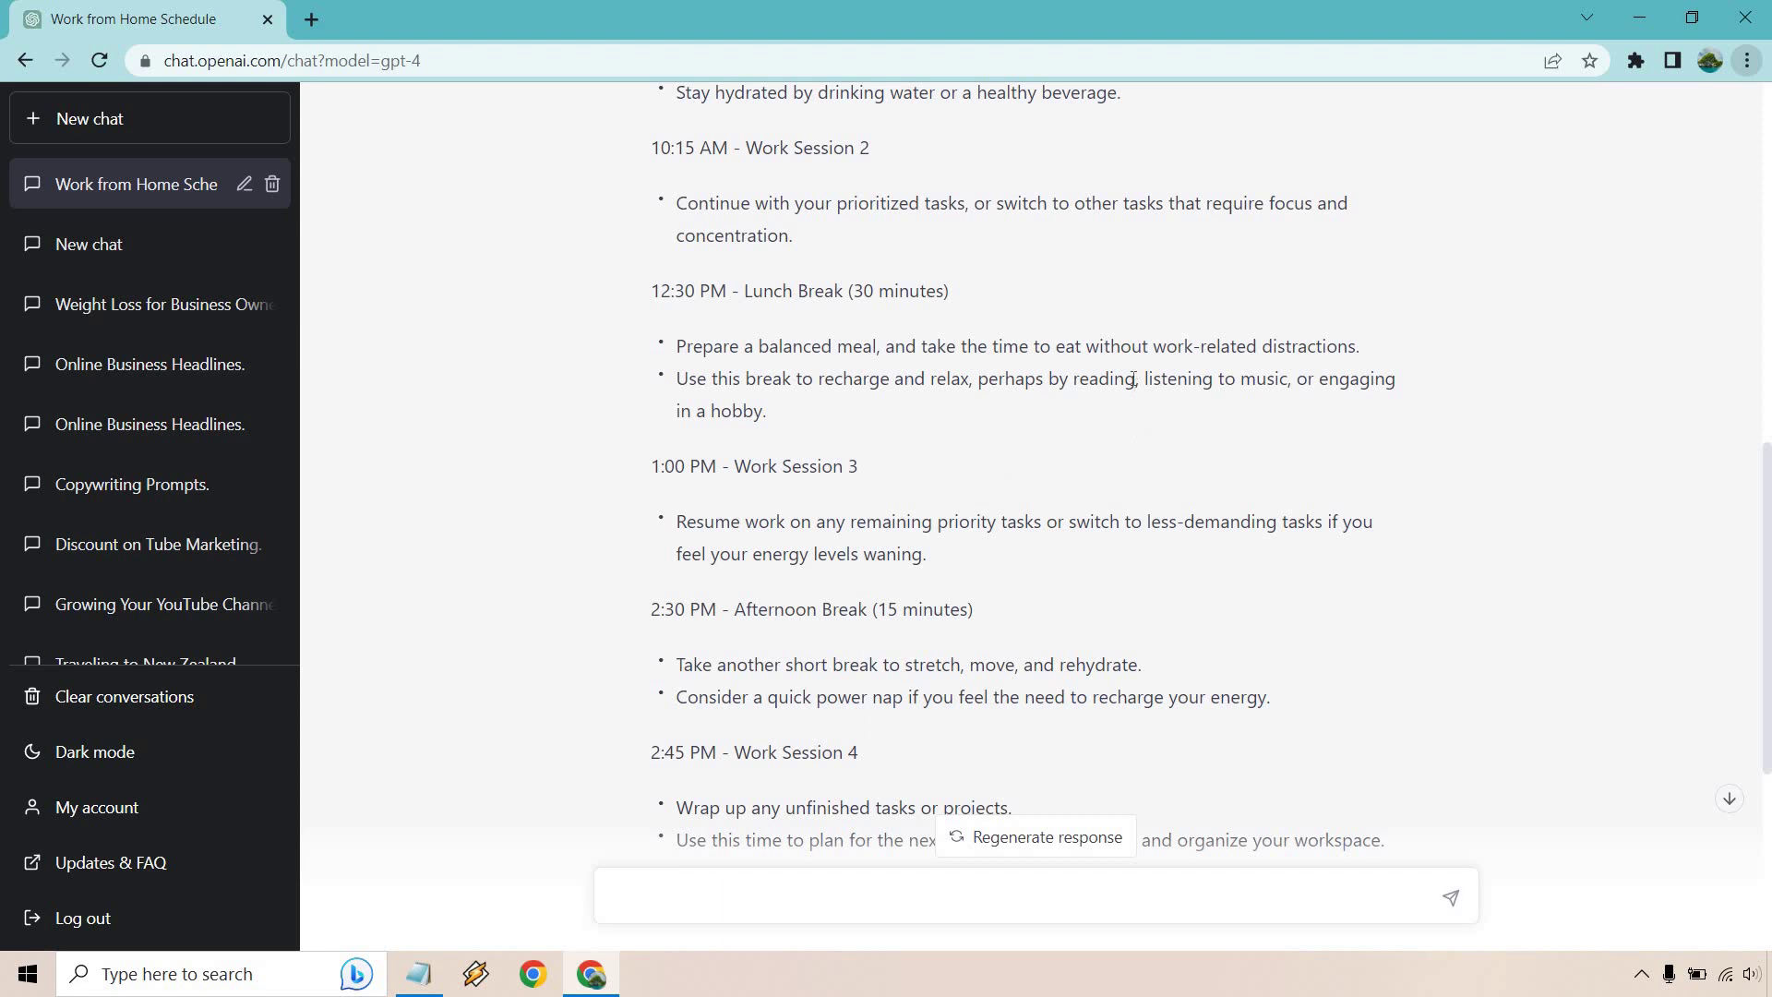
{"action": "scroll", "coordinate": [1133, 380], "scroll_direction": "down", "scroll_amount": 1}
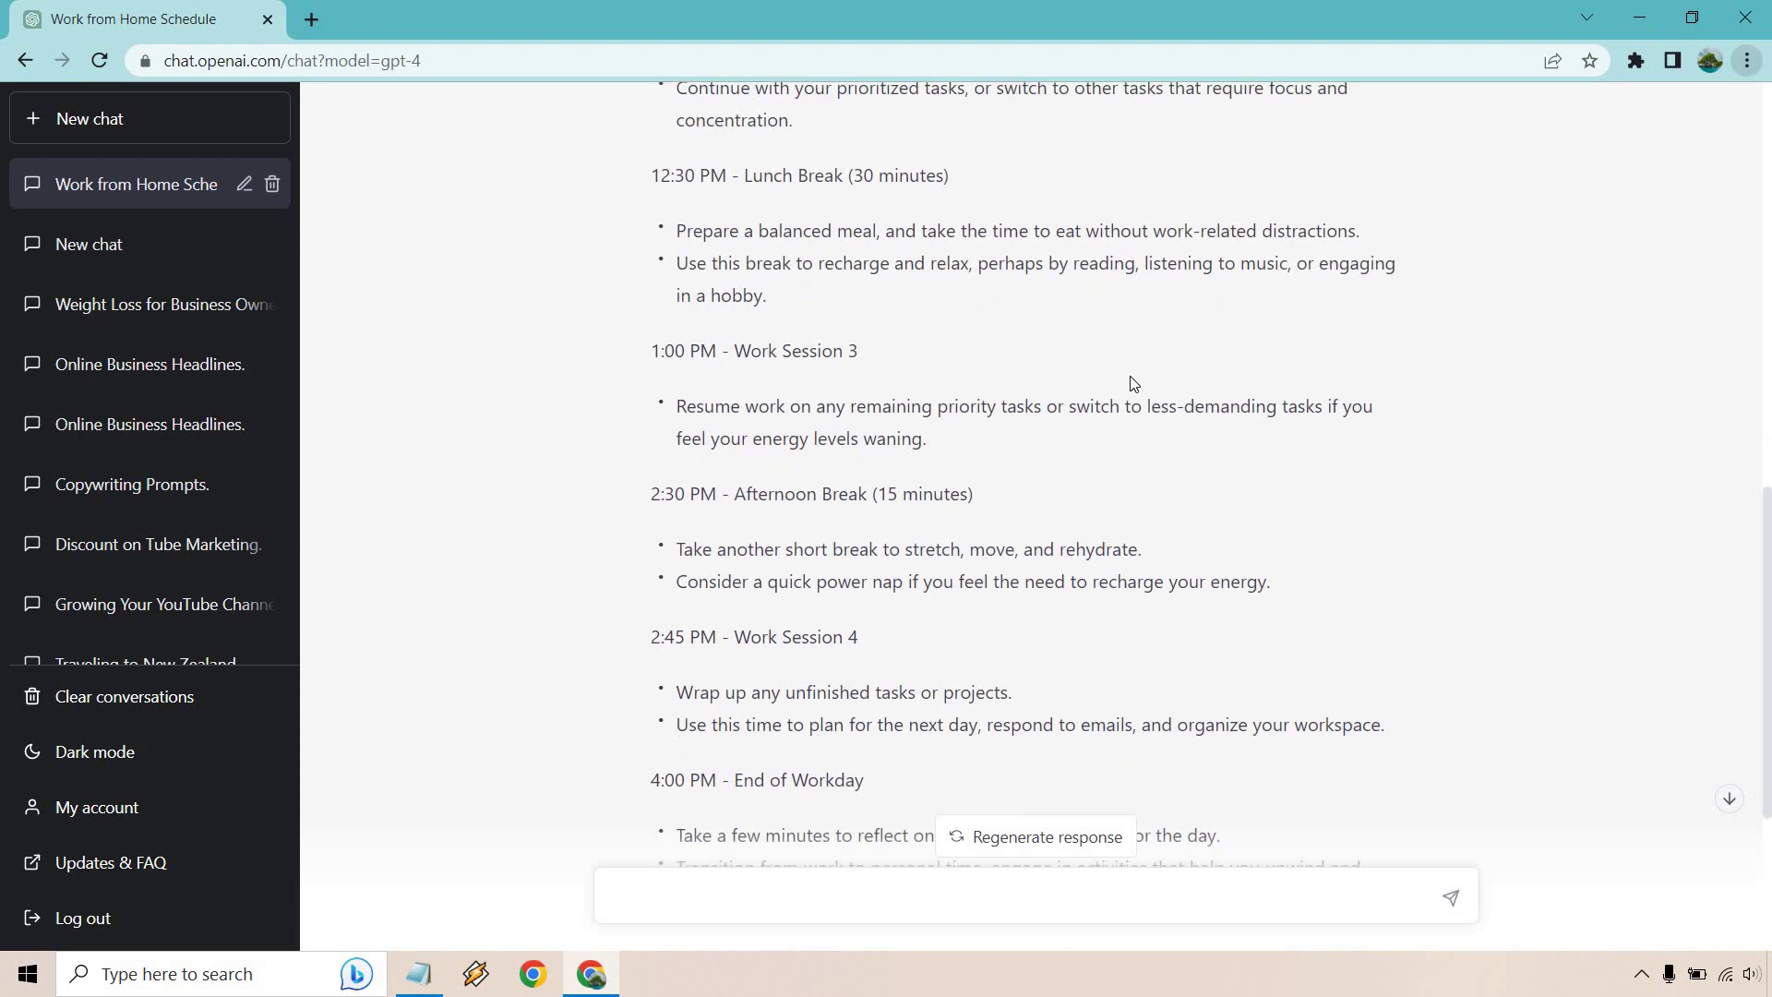
{"action": "scroll", "coordinate": [1131, 378], "scroll_direction": "down", "scroll_amount": 2}
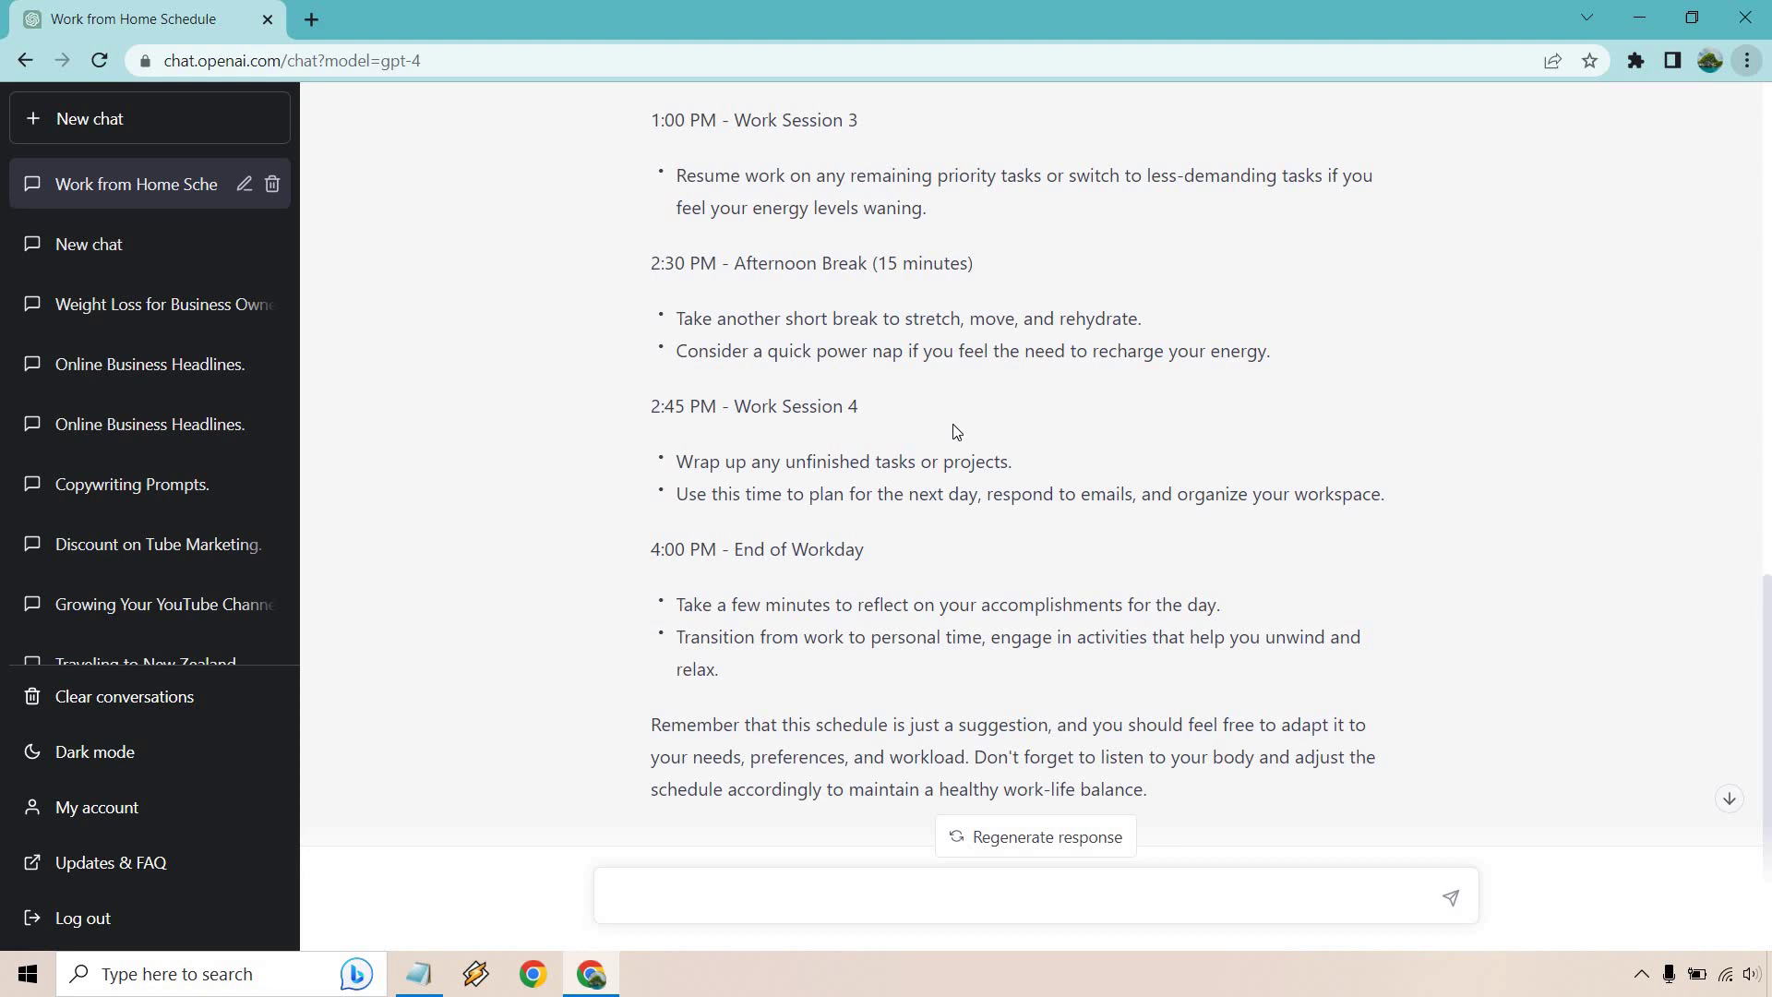
{"action": "scroll", "coordinate": [956, 432], "scroll_direction": "down", "scroll_amount": 1}
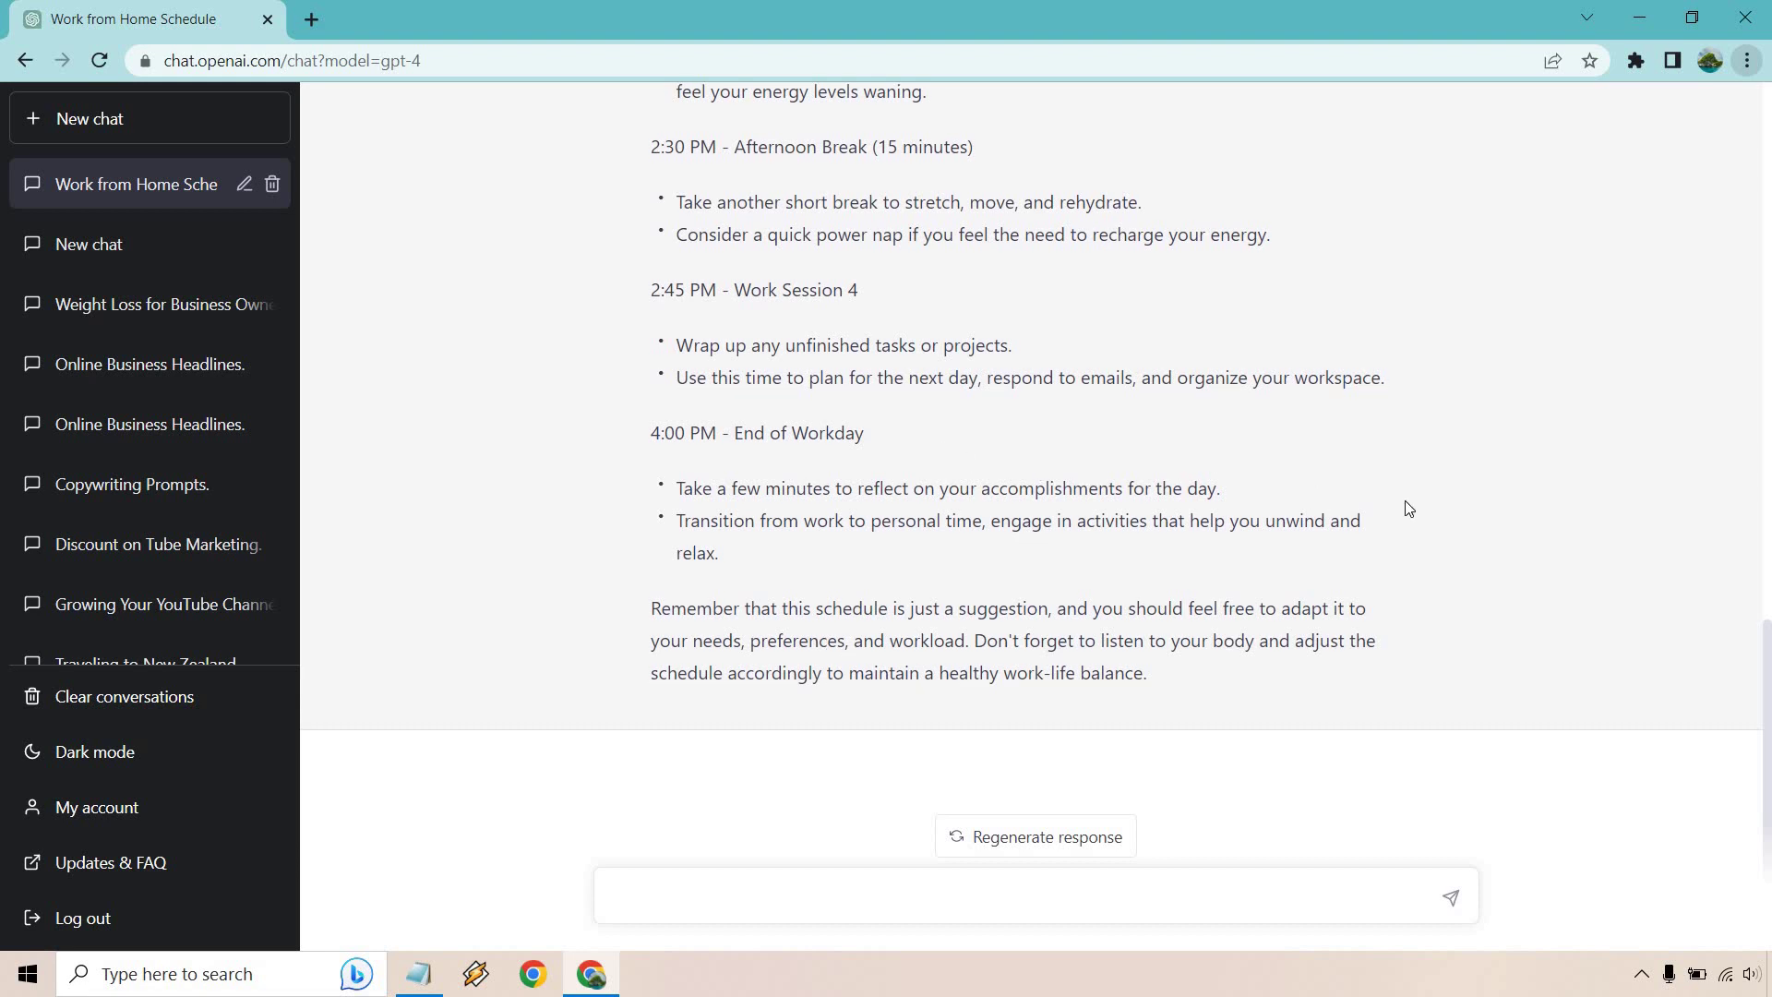
{"action": "scroll", "coordinate": [1412, 512], "scroll_direction": "up", "scroll_amount": 20}
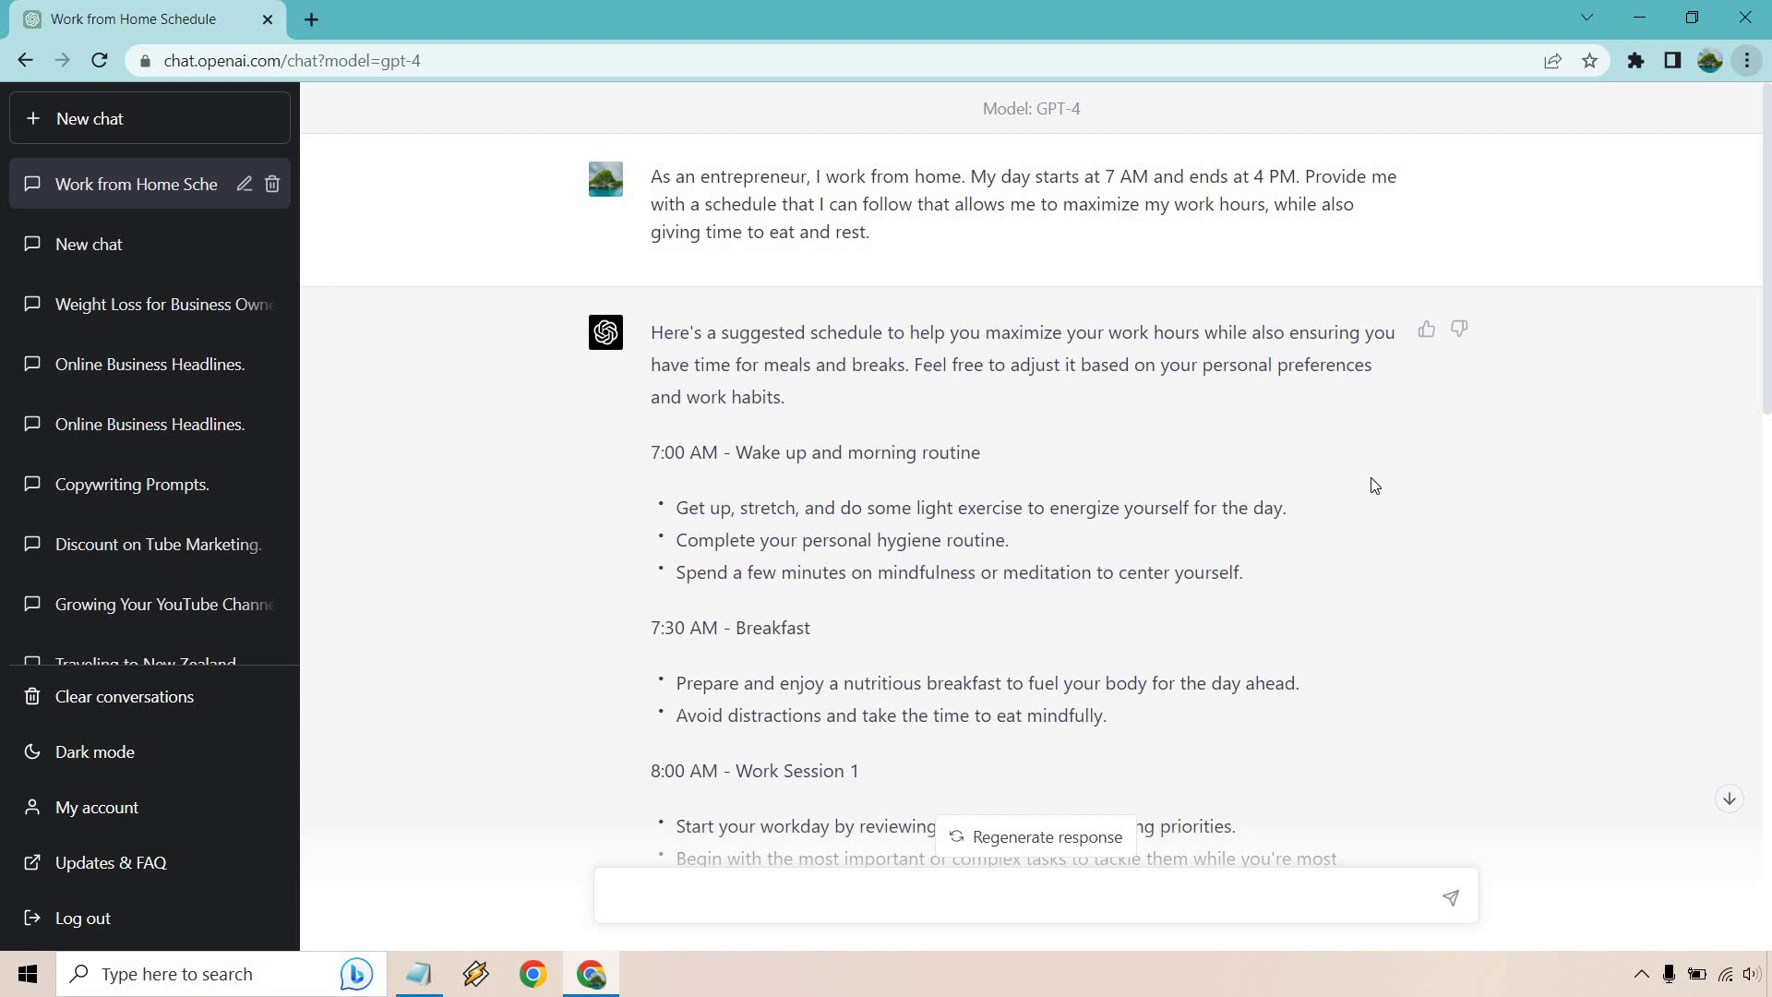
- Start a new chat and paste the question about biggest time wasters and staying focused
{"action": "left_click_drag", "start_coordinate": [871, 234], "coordinate": [652, 174]}
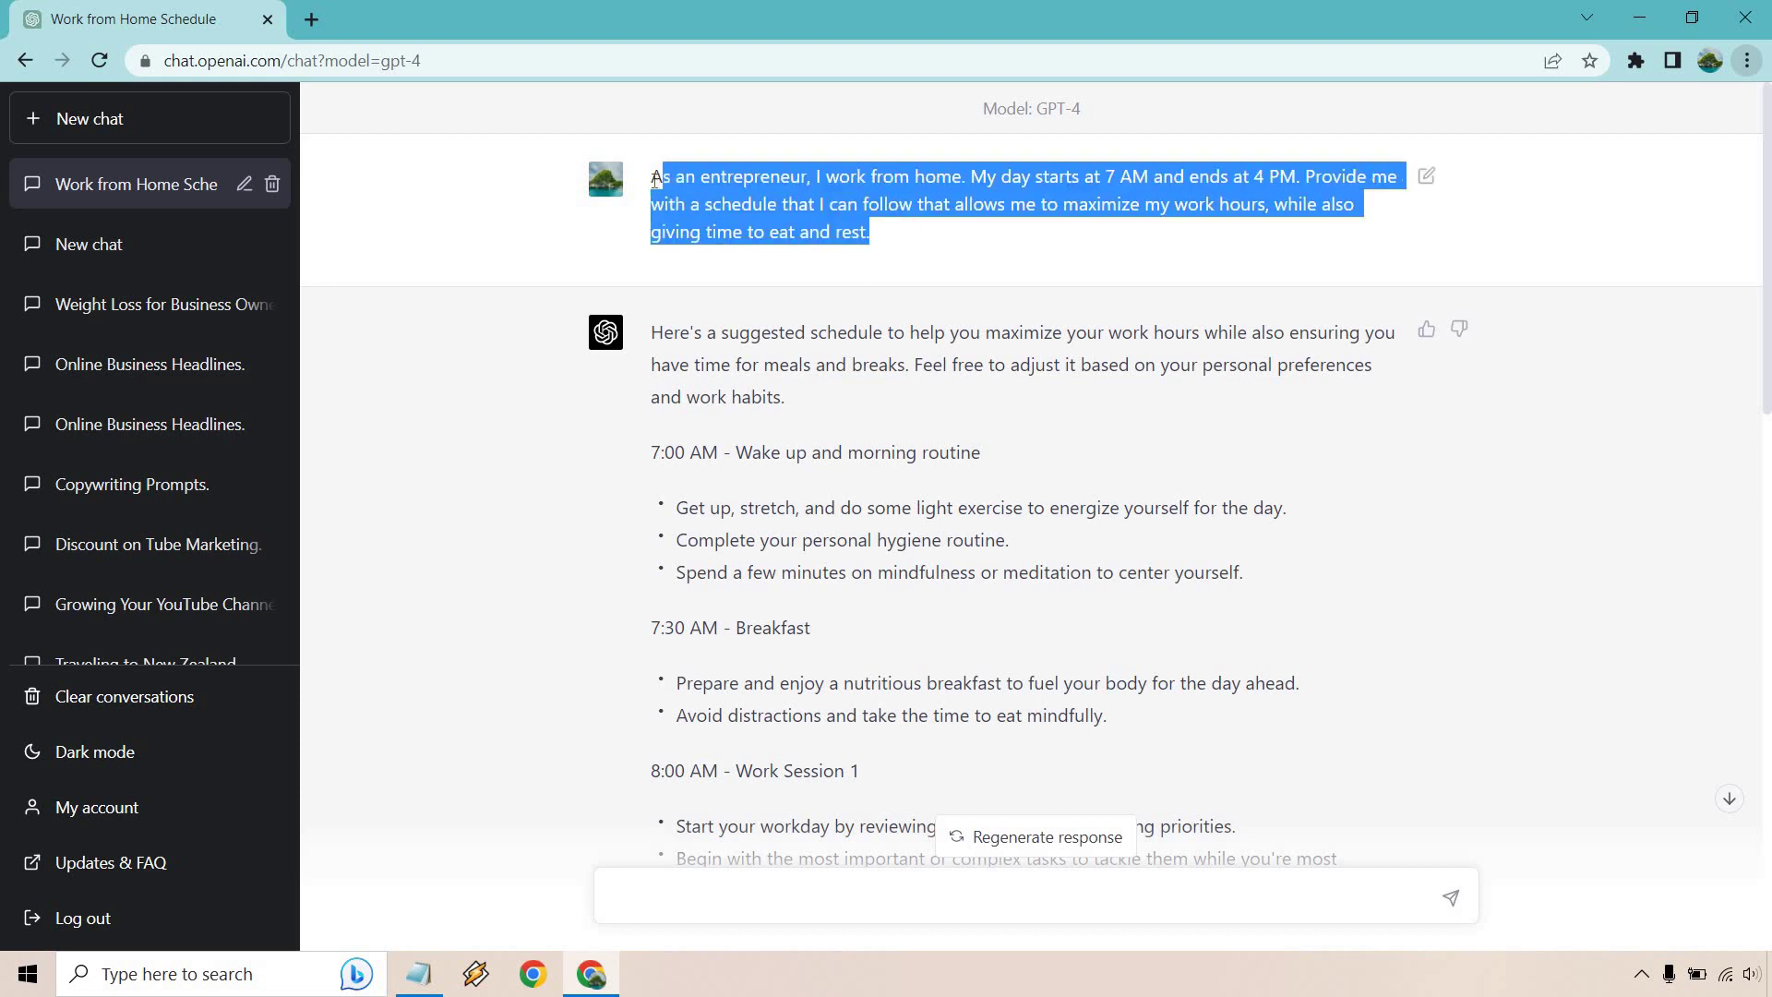
{"action": "left_click", "coordinate": [199, 120]}
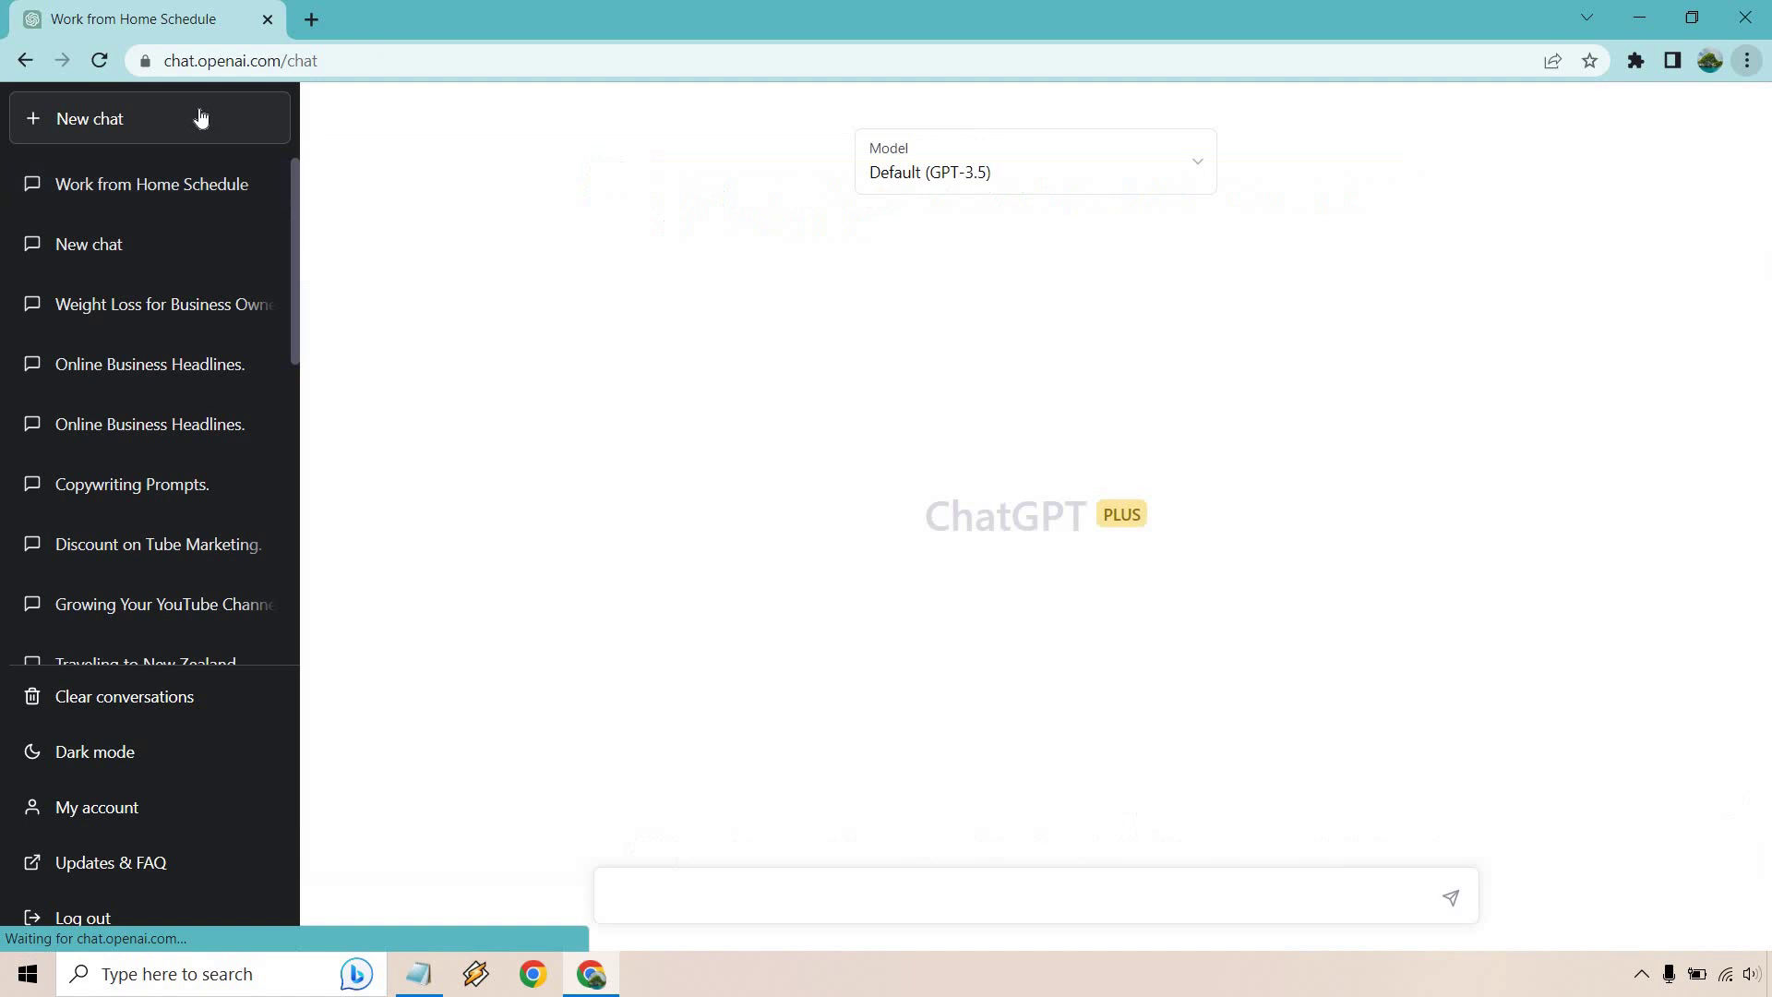
{"action": "type", "text": "As an online business owner, identify some of the biggest time wasters and give me advice for remaining focused all throughout the work day."}
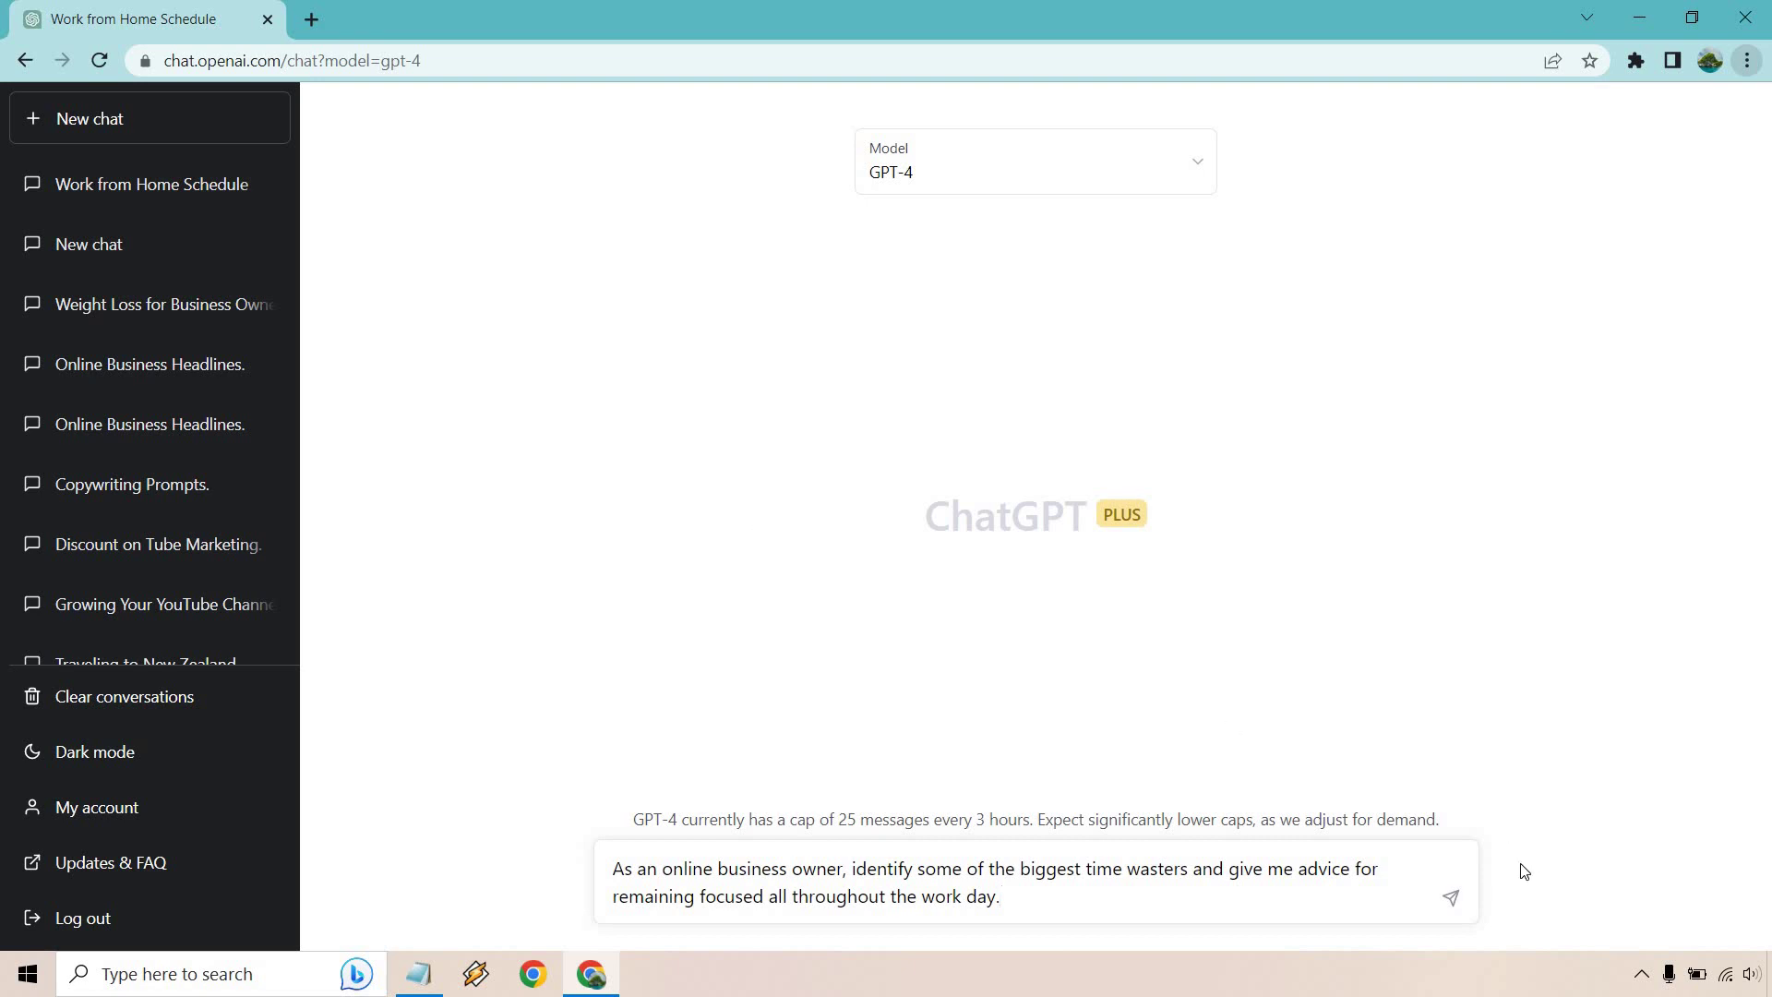
- Send the time-wasters question to GPT-4 and scroll back to the top of its ten-item answer
{"action": "left_click", "coordinate": [1450, 897]}
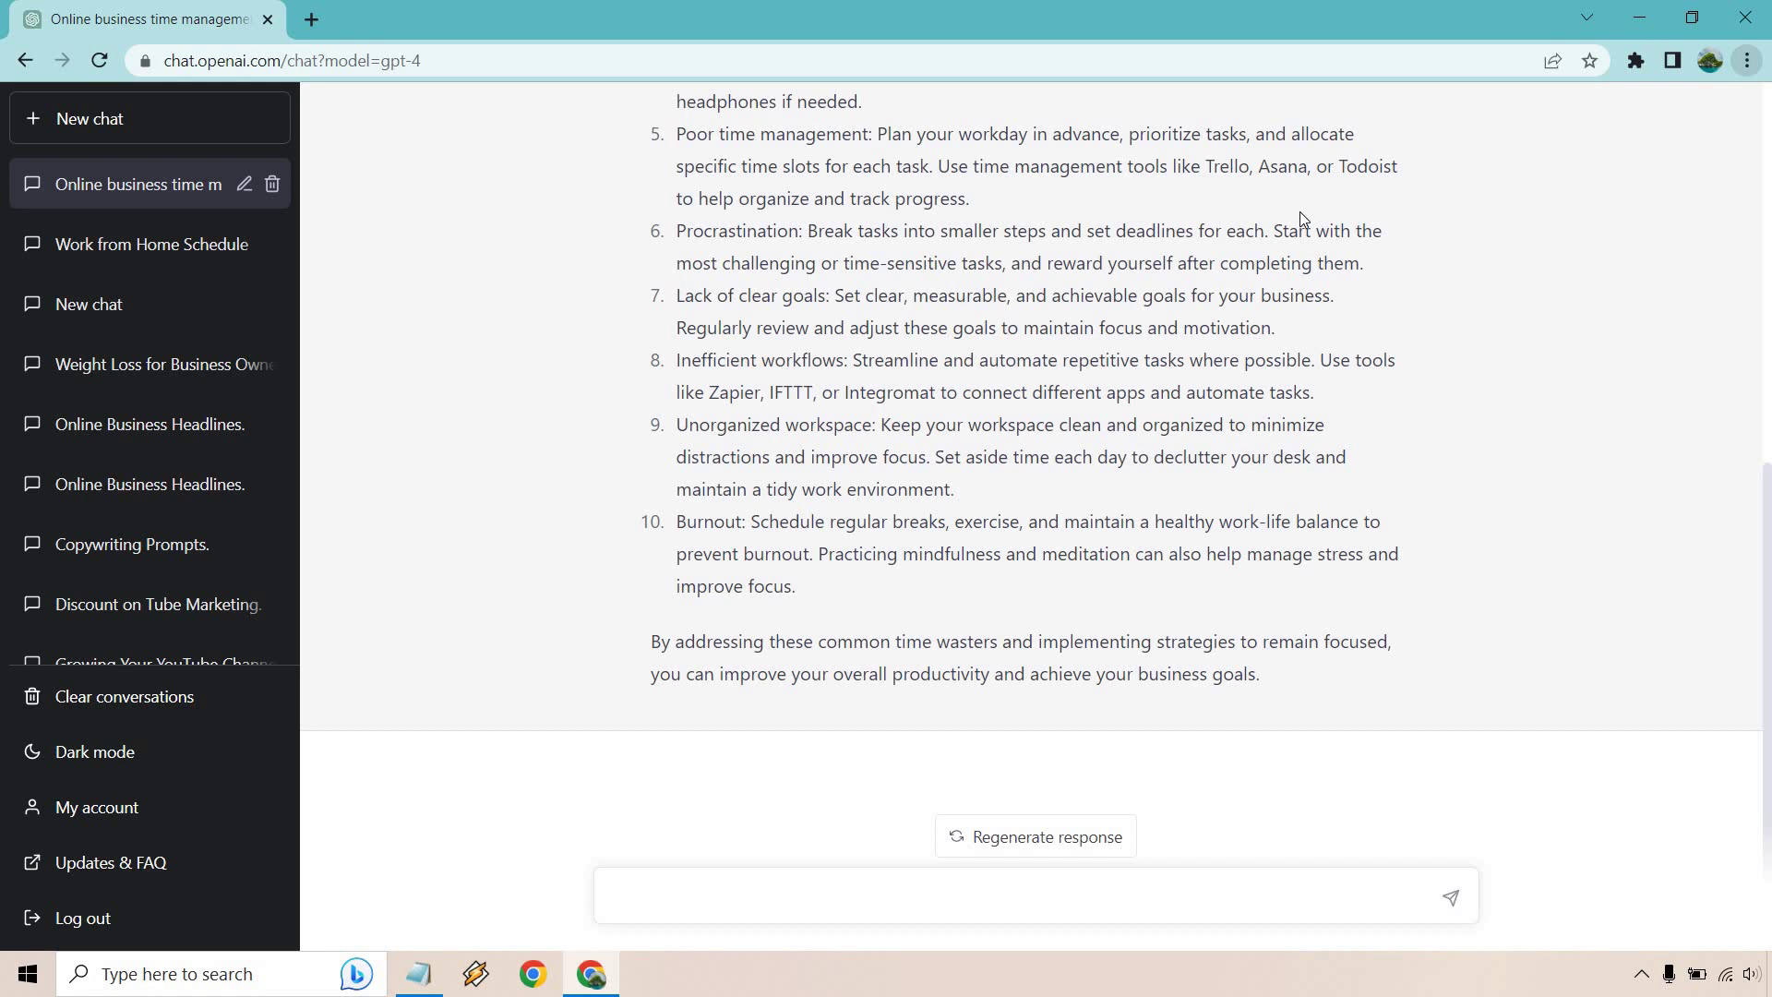
{"action": "scroll", "coordinate": [1628, 598], "scroll_direction": "up", "scroll_amount": 1}
{"action": "scroll", "coordinate": [1629, 598], "scroll_direction": "up", "scroll_amount": 7}
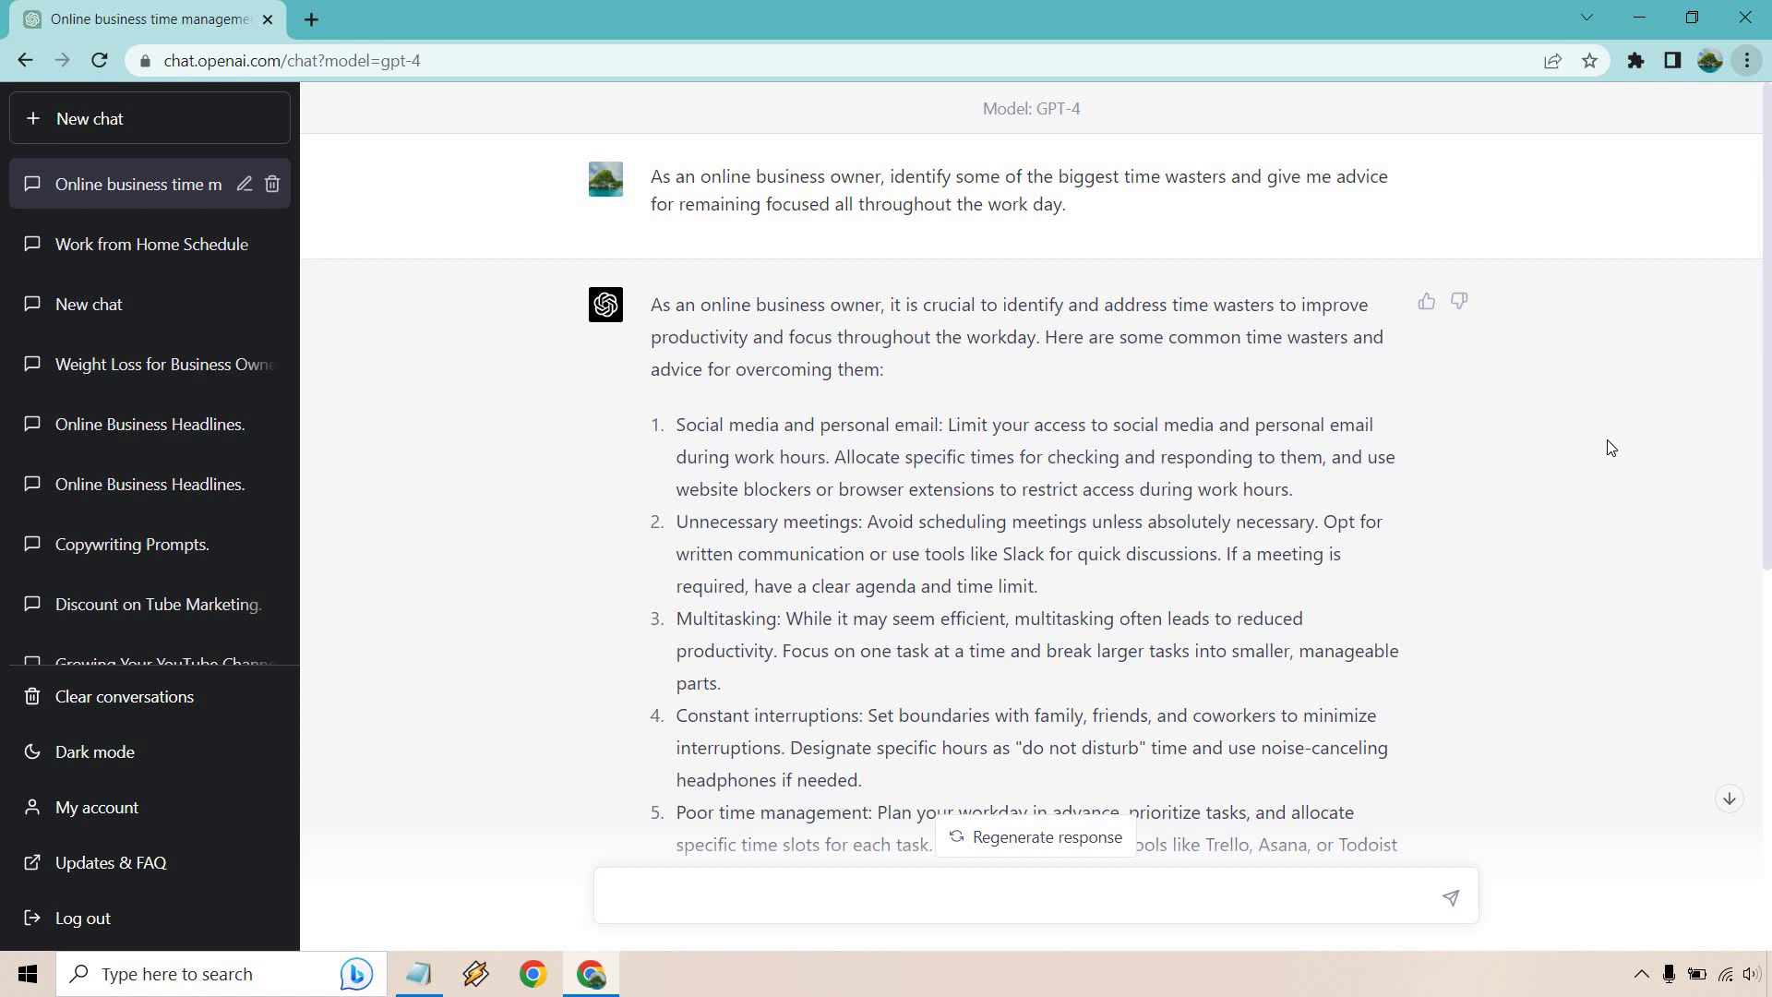
{"action": "scroll", "coordinate": [1607, 448], "scroll_direction": "down", "scroll_amount": 1}
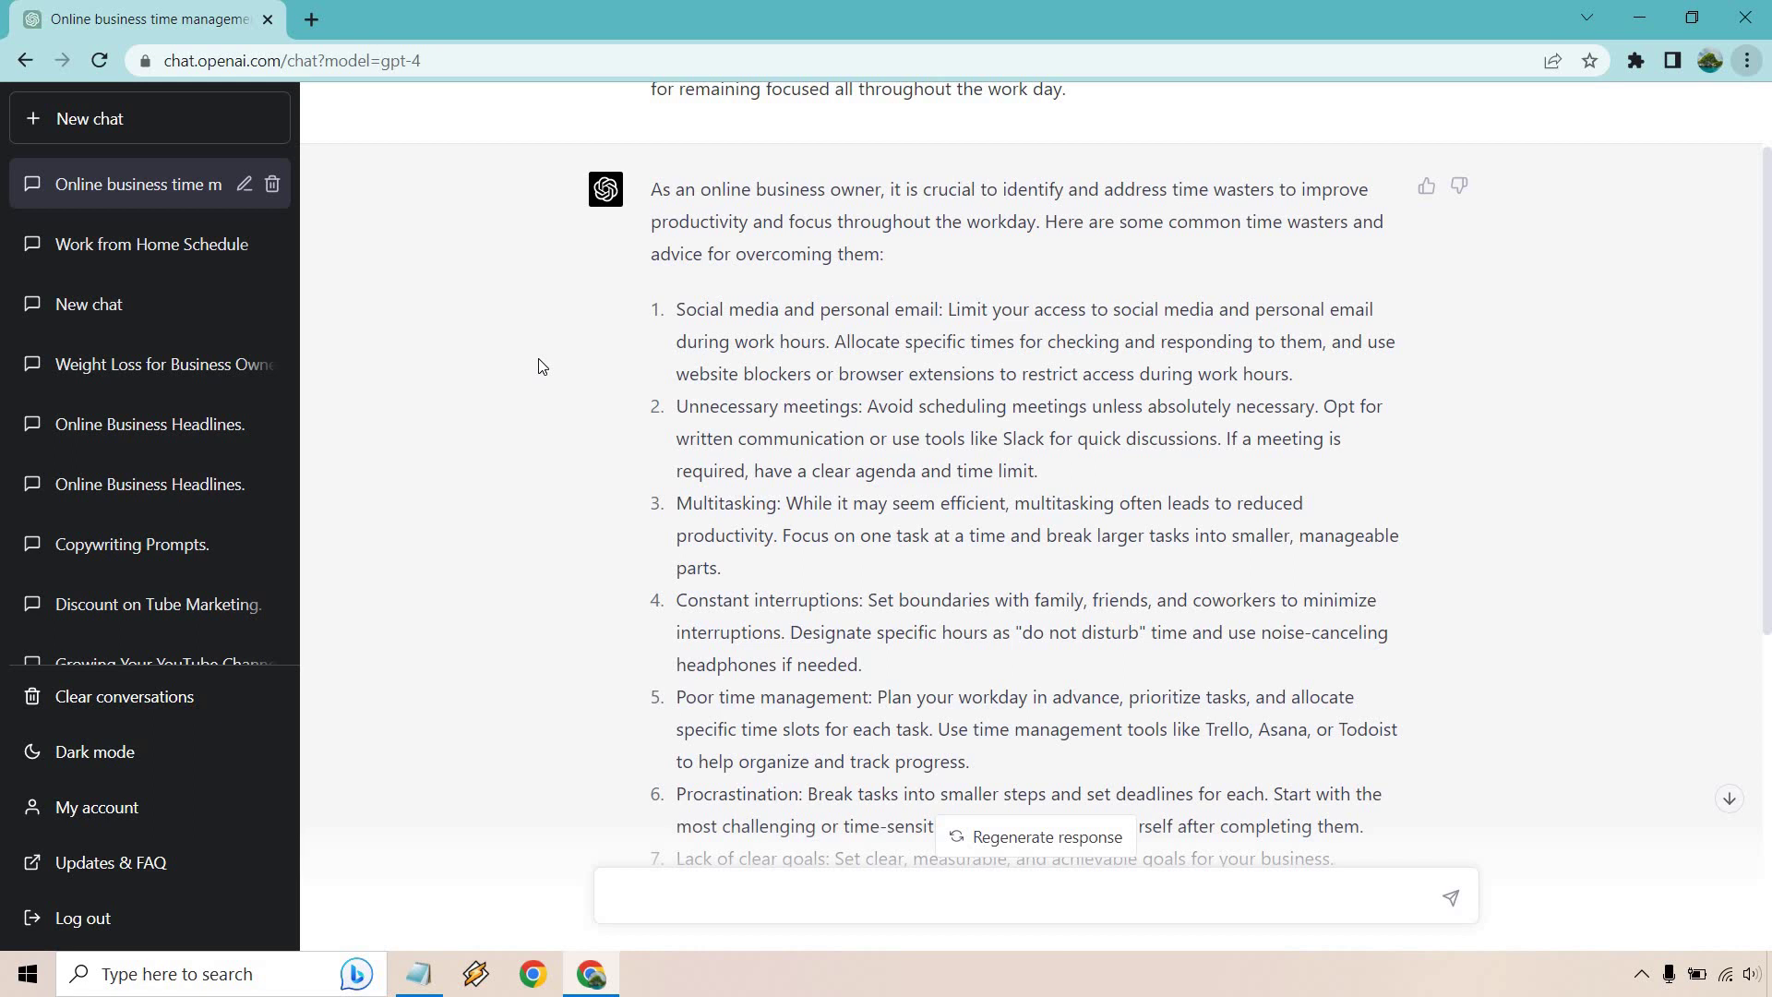
{"action": "scroll", "coordinate": [541, 367], "scroll_direction": "down", "scroll_amount": 1}
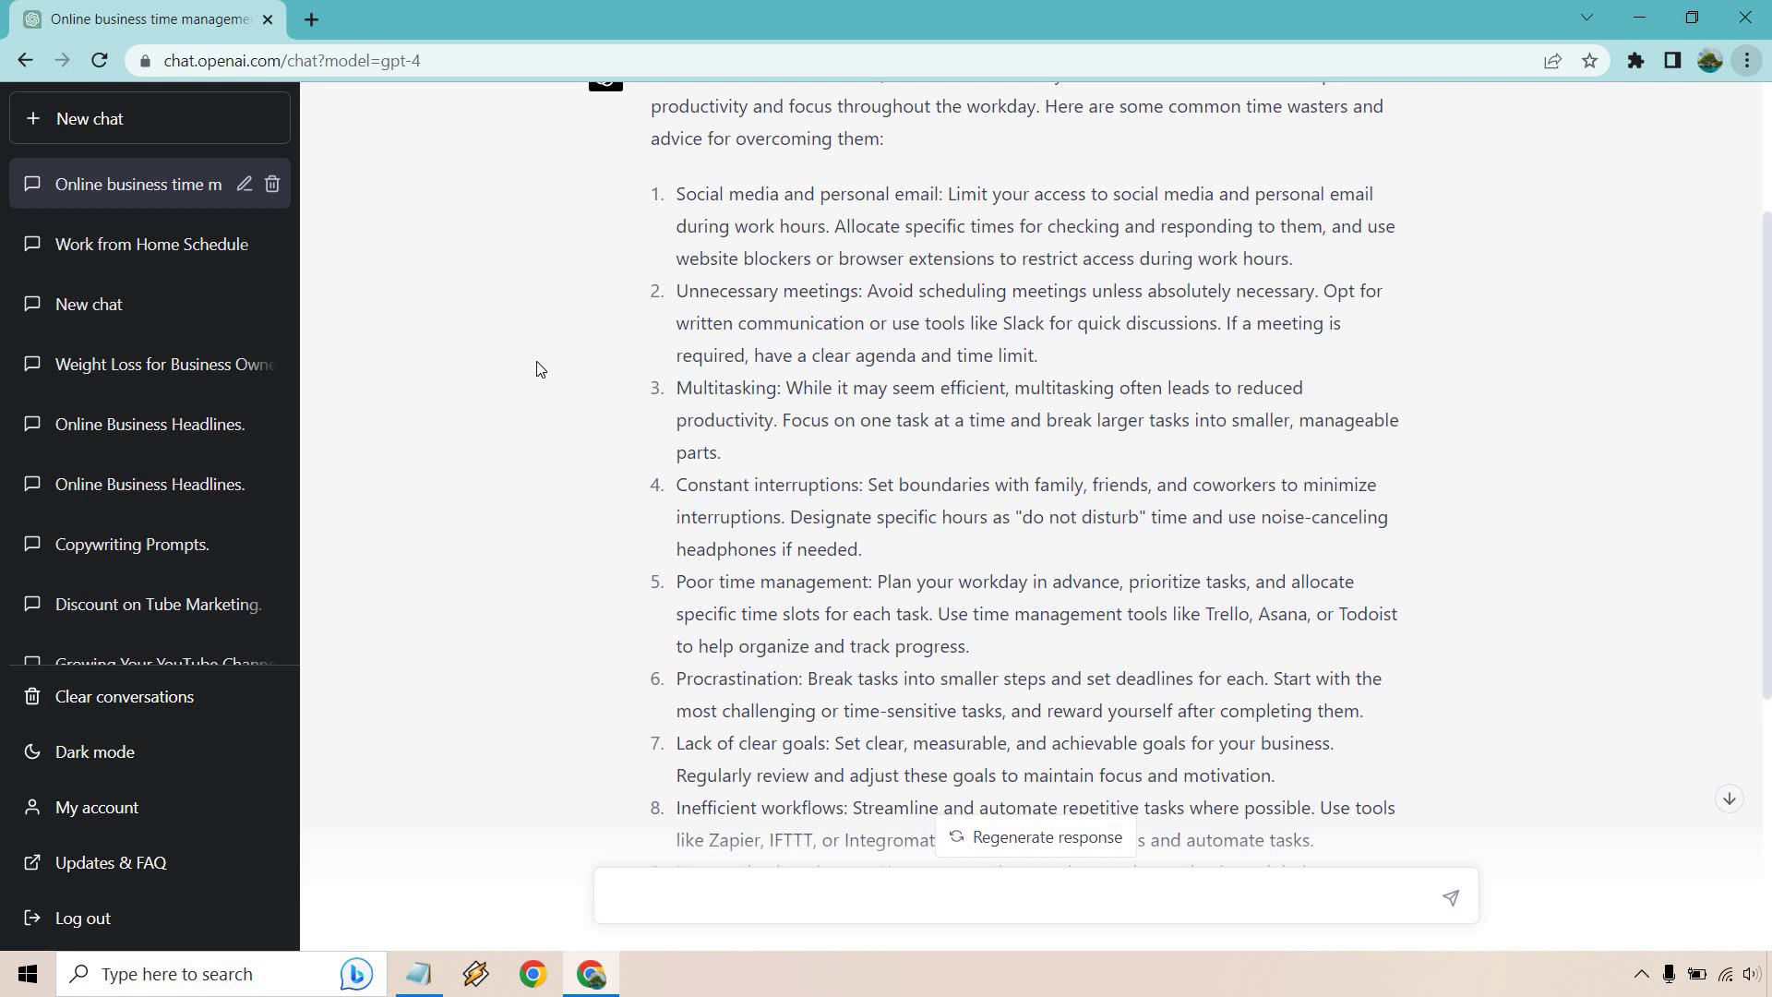
{"action": "scroll", "coordinate": [540, 369], "scroll_direction": "down", "scroll_amount": 1}
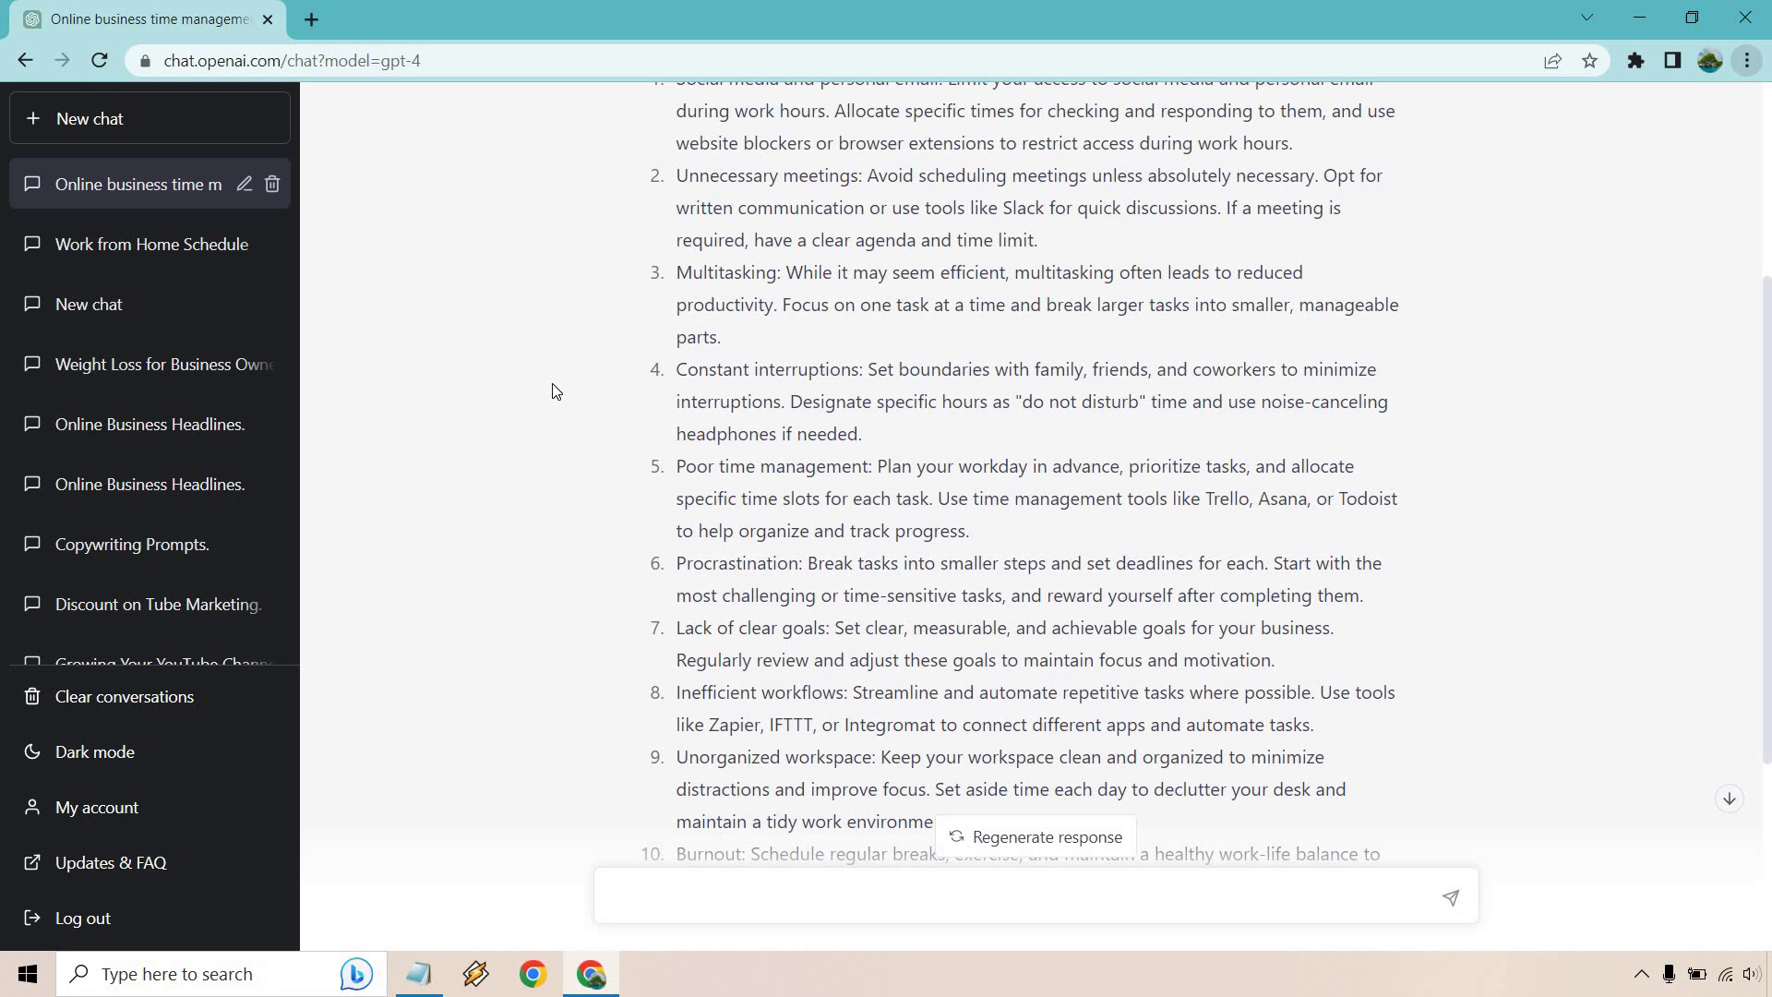
{"action": "scroll", "coordinate": [555, 391], "scroll_direction": "down", "scroll_amount": 3}
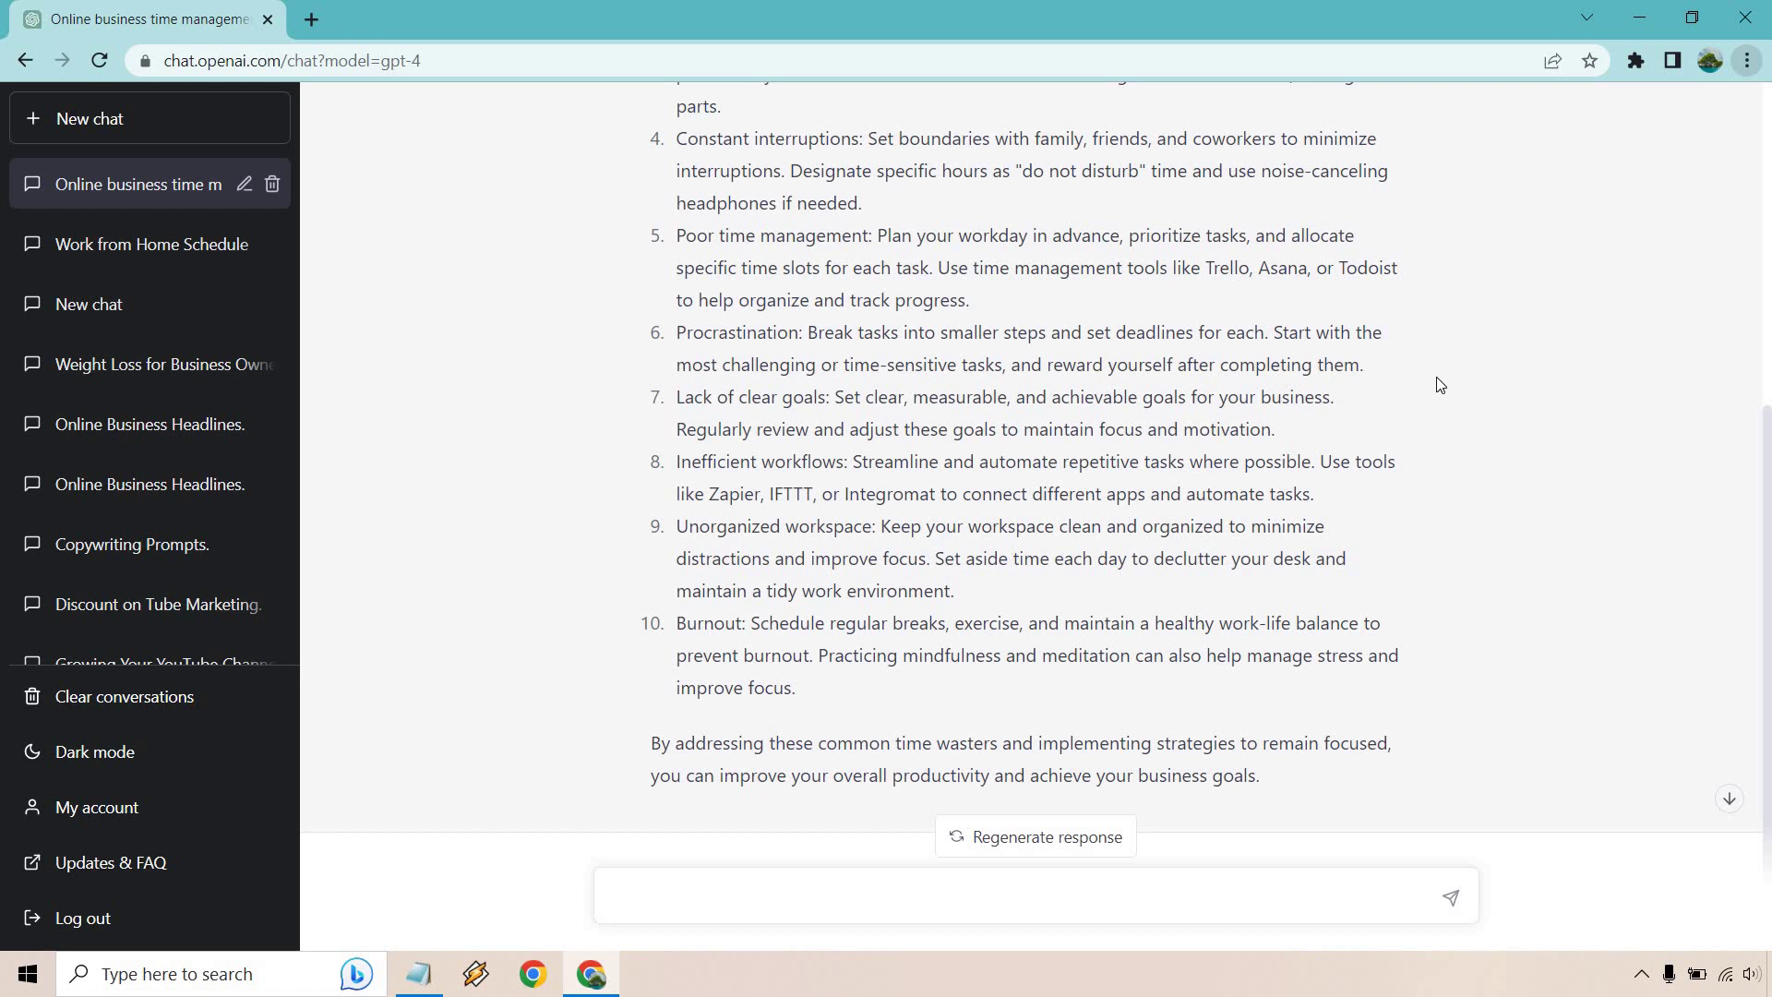
{"action": "scroll", "coordinate": [1441, 383], "scroll_direction": "down", "scroll_amount": 1}
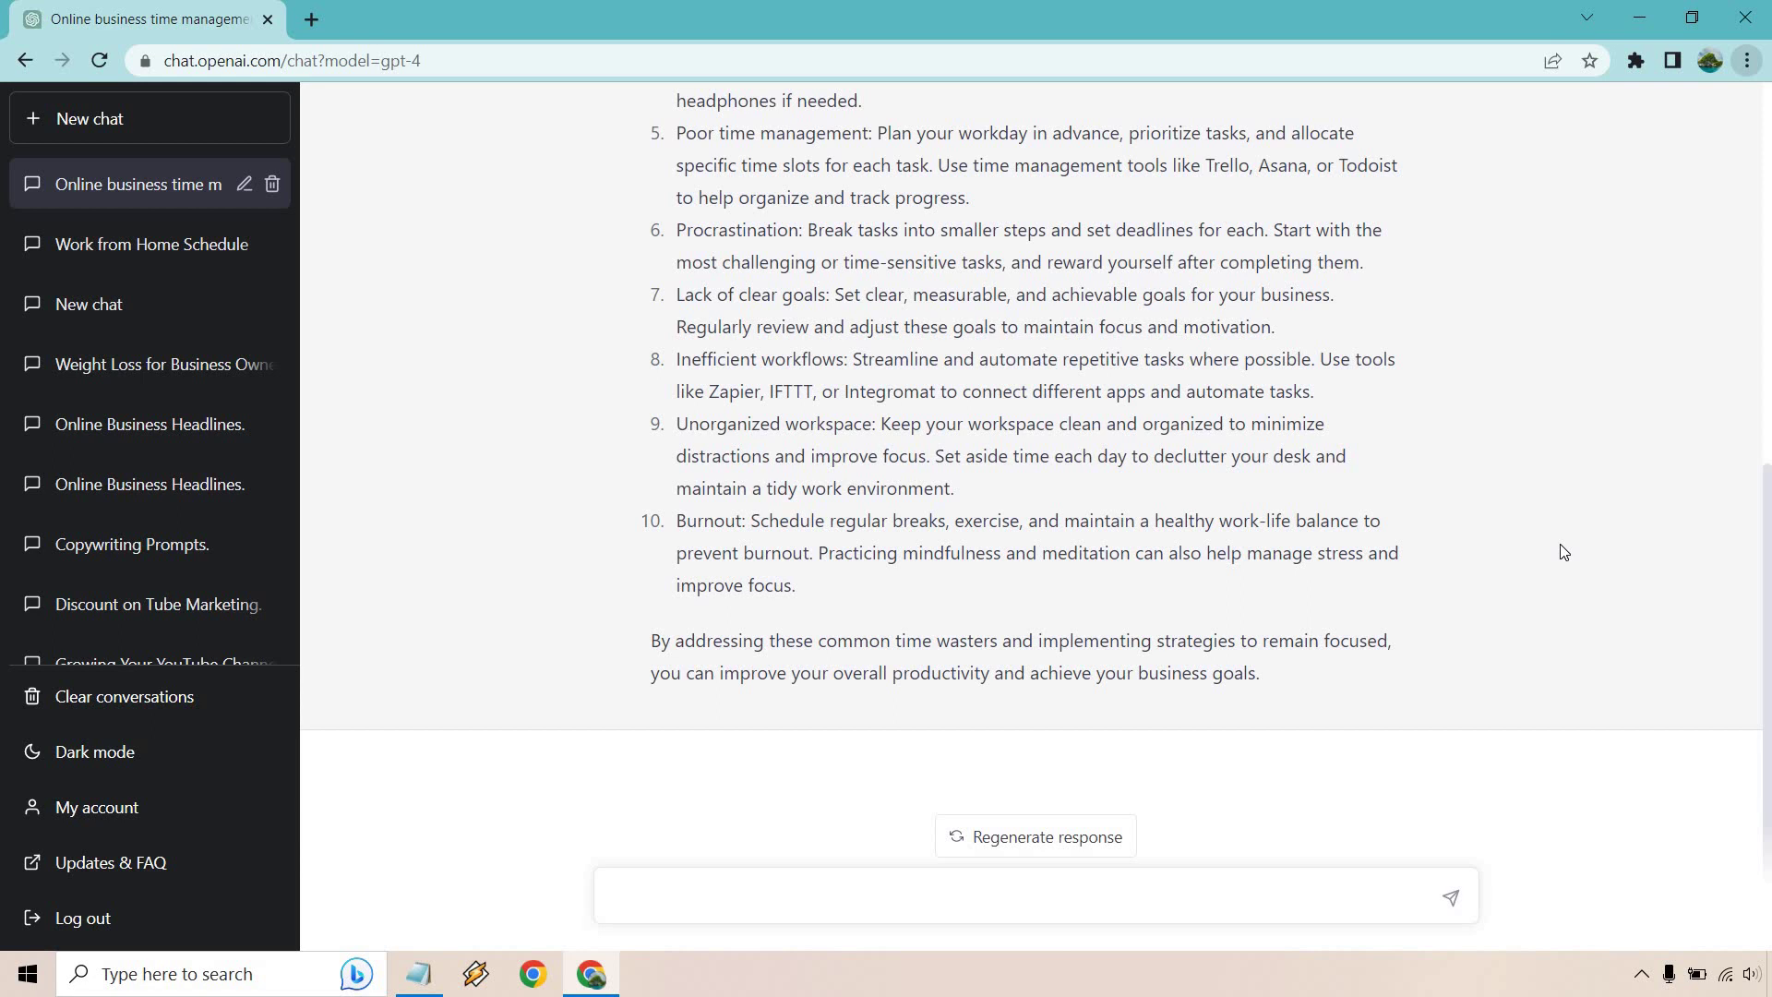
- Open a new empty chat and pick GPT-4 from the model list
{"action": "scroll", "coordinate": [1563, 551], "scroll_direction": "up", "scroll_amount": 7}
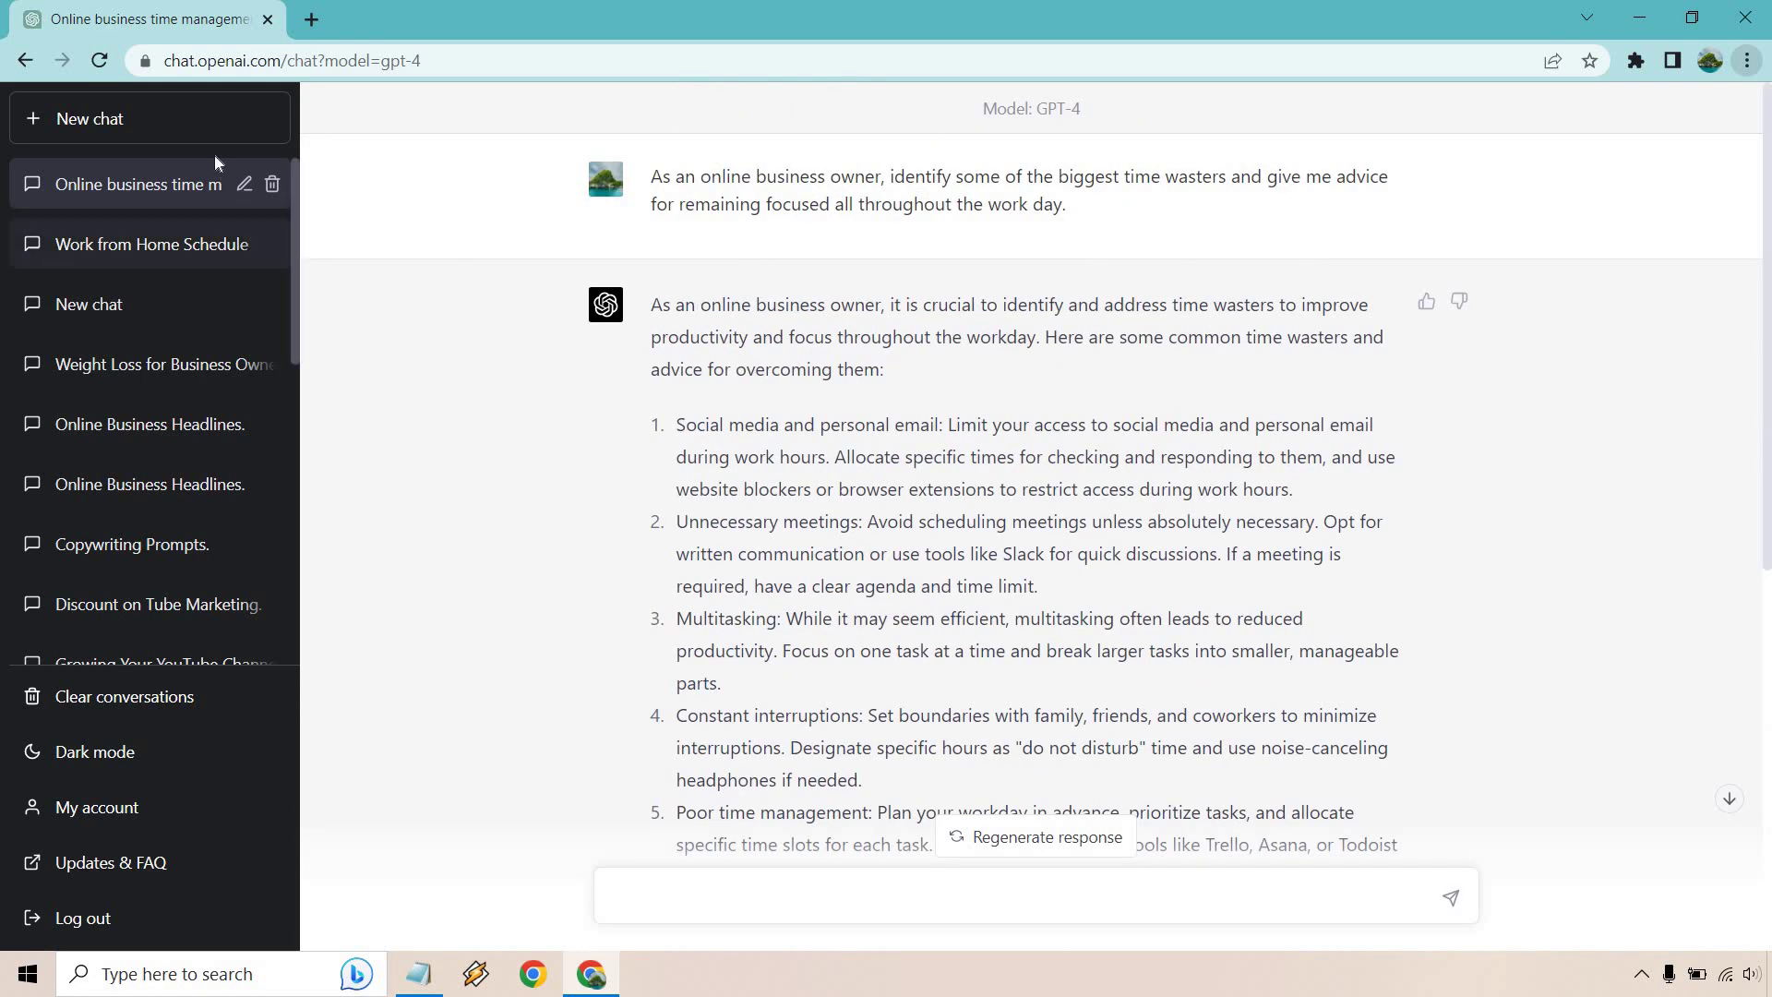
{"action": "left_click", "coordinate": [205, 126]}
{"action": "left_click", "coordinate": [957, 174]}
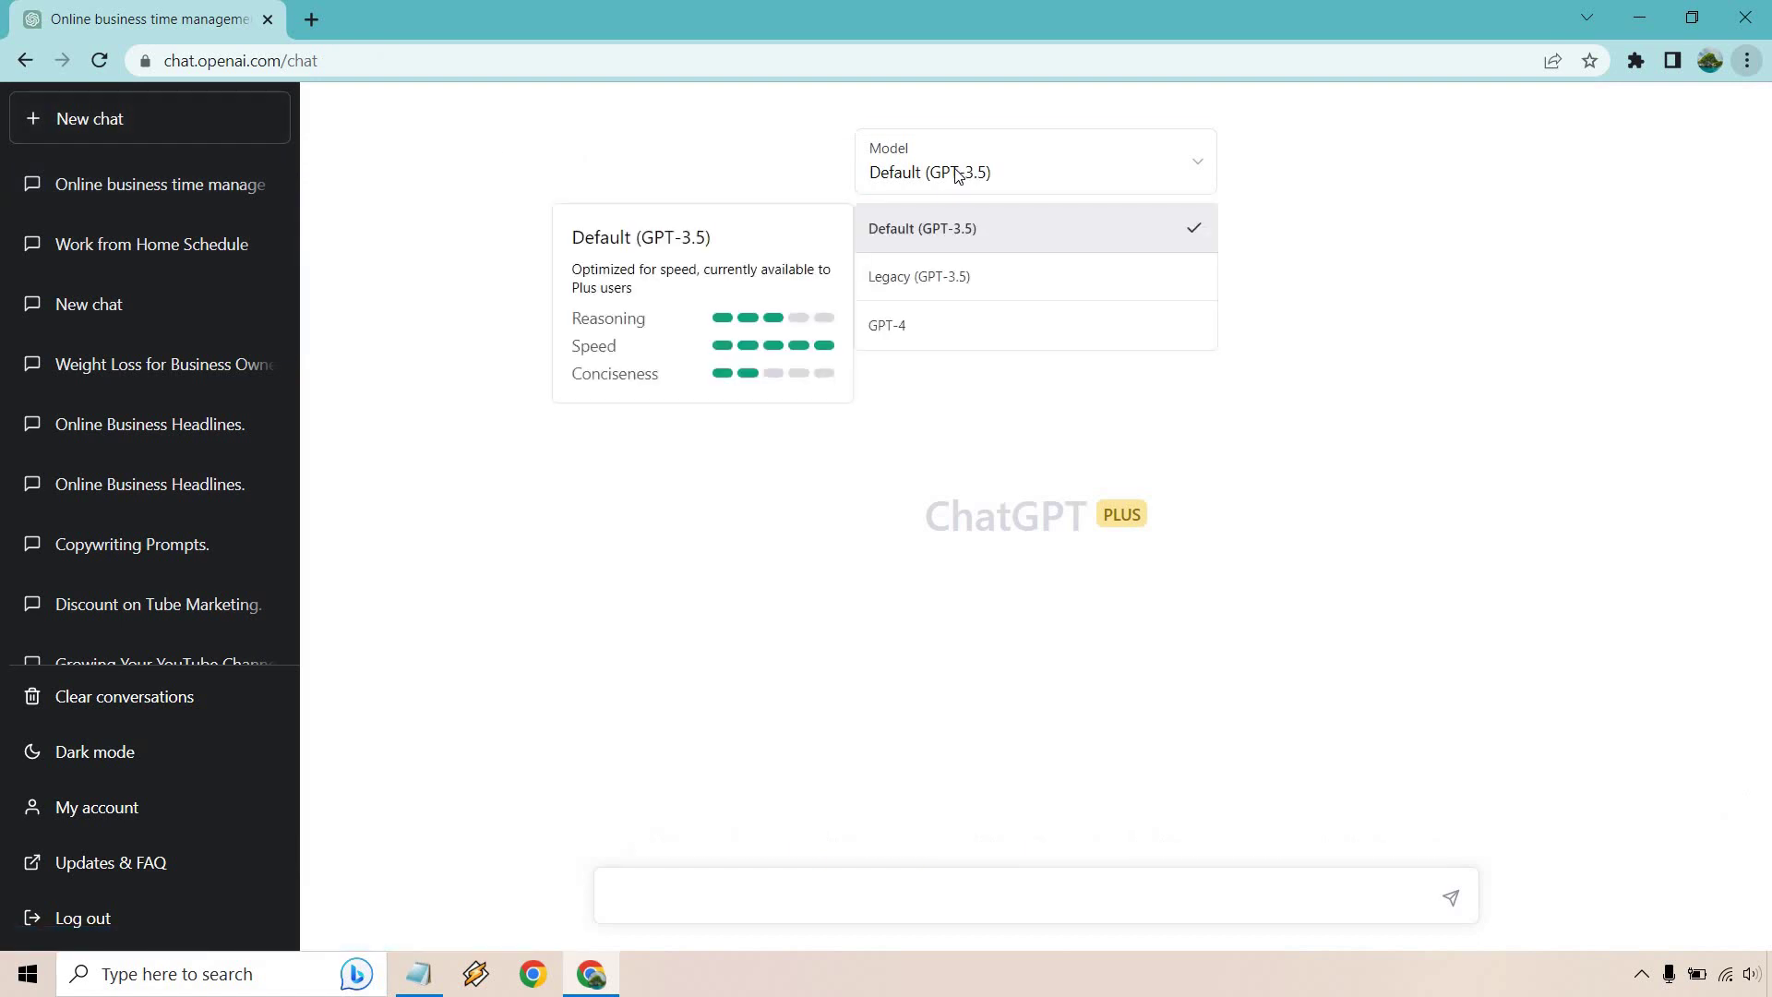
{"action": "left_click", "coordinate": [1061, 325]}
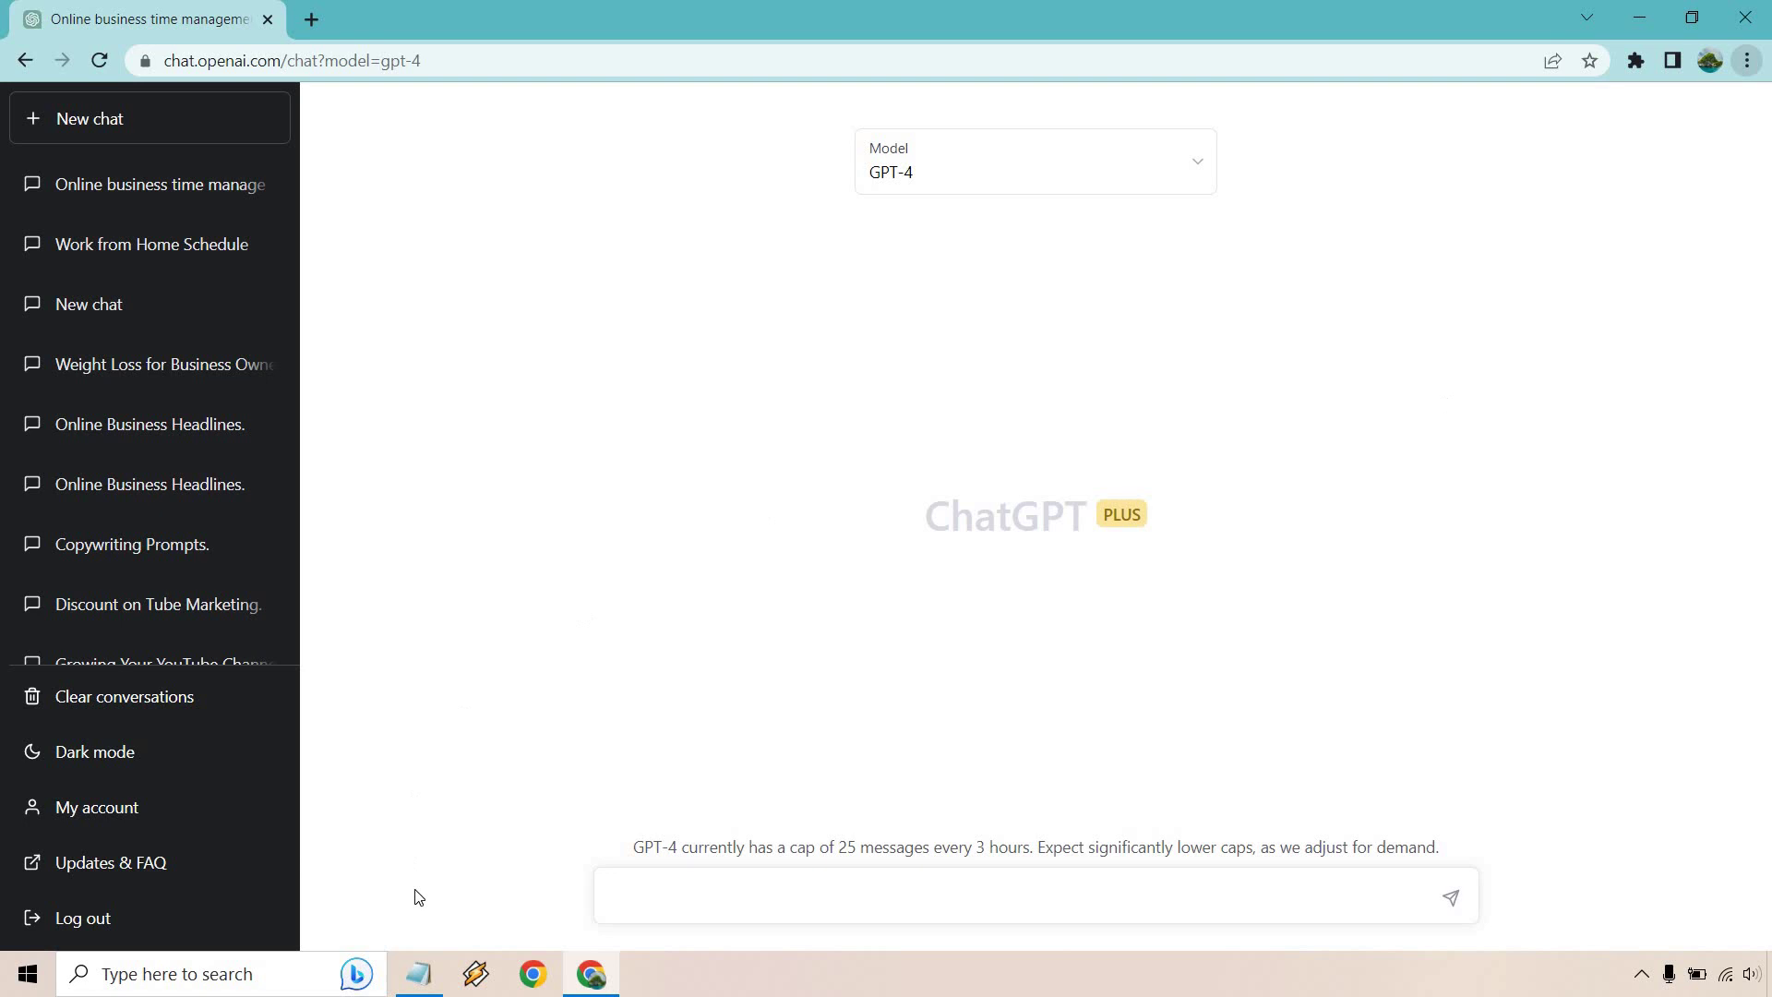
- Paste the '10 ways to grow an online business' prompt and delete the brackets around the disliked-tasks example
{"action": "type", "text": "Give me 10 different ways that I can grow my (online business) without (doing something that you don't like)."}
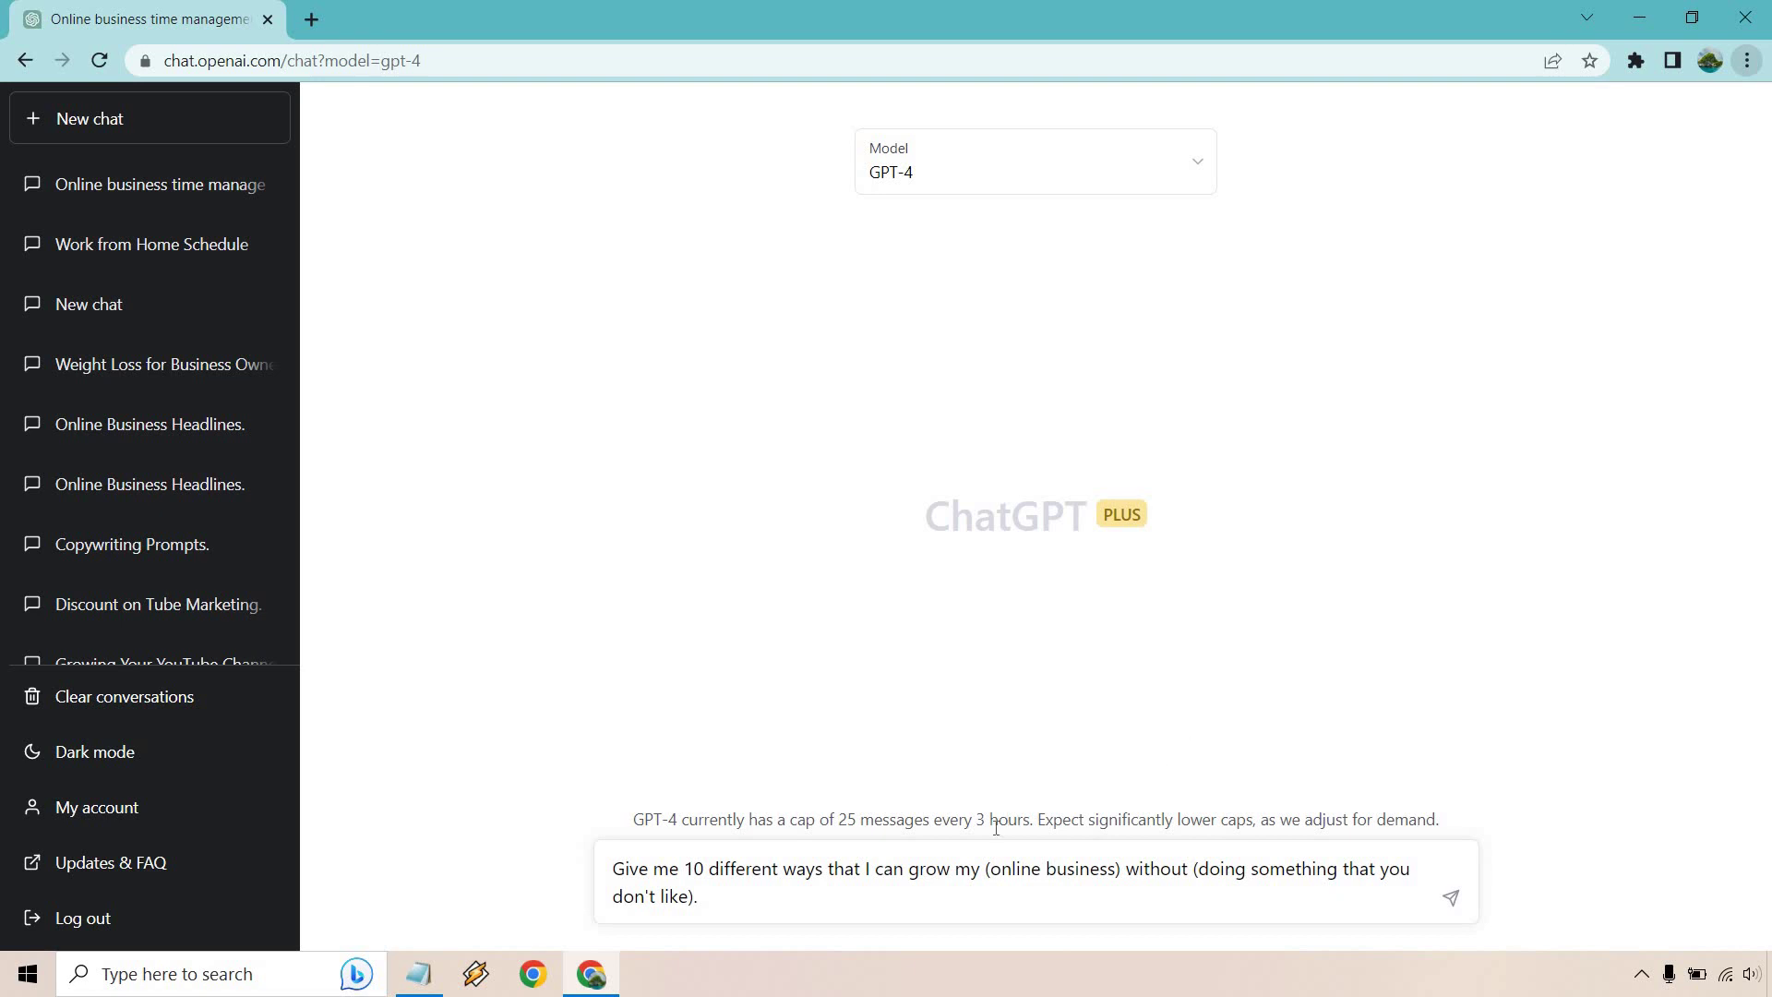
{"action": "key", "text": "ctrl+a"}
{"action": "type", "text": "Give me 10 different ways that I can grow my online business without (doing something that you don't like)."}
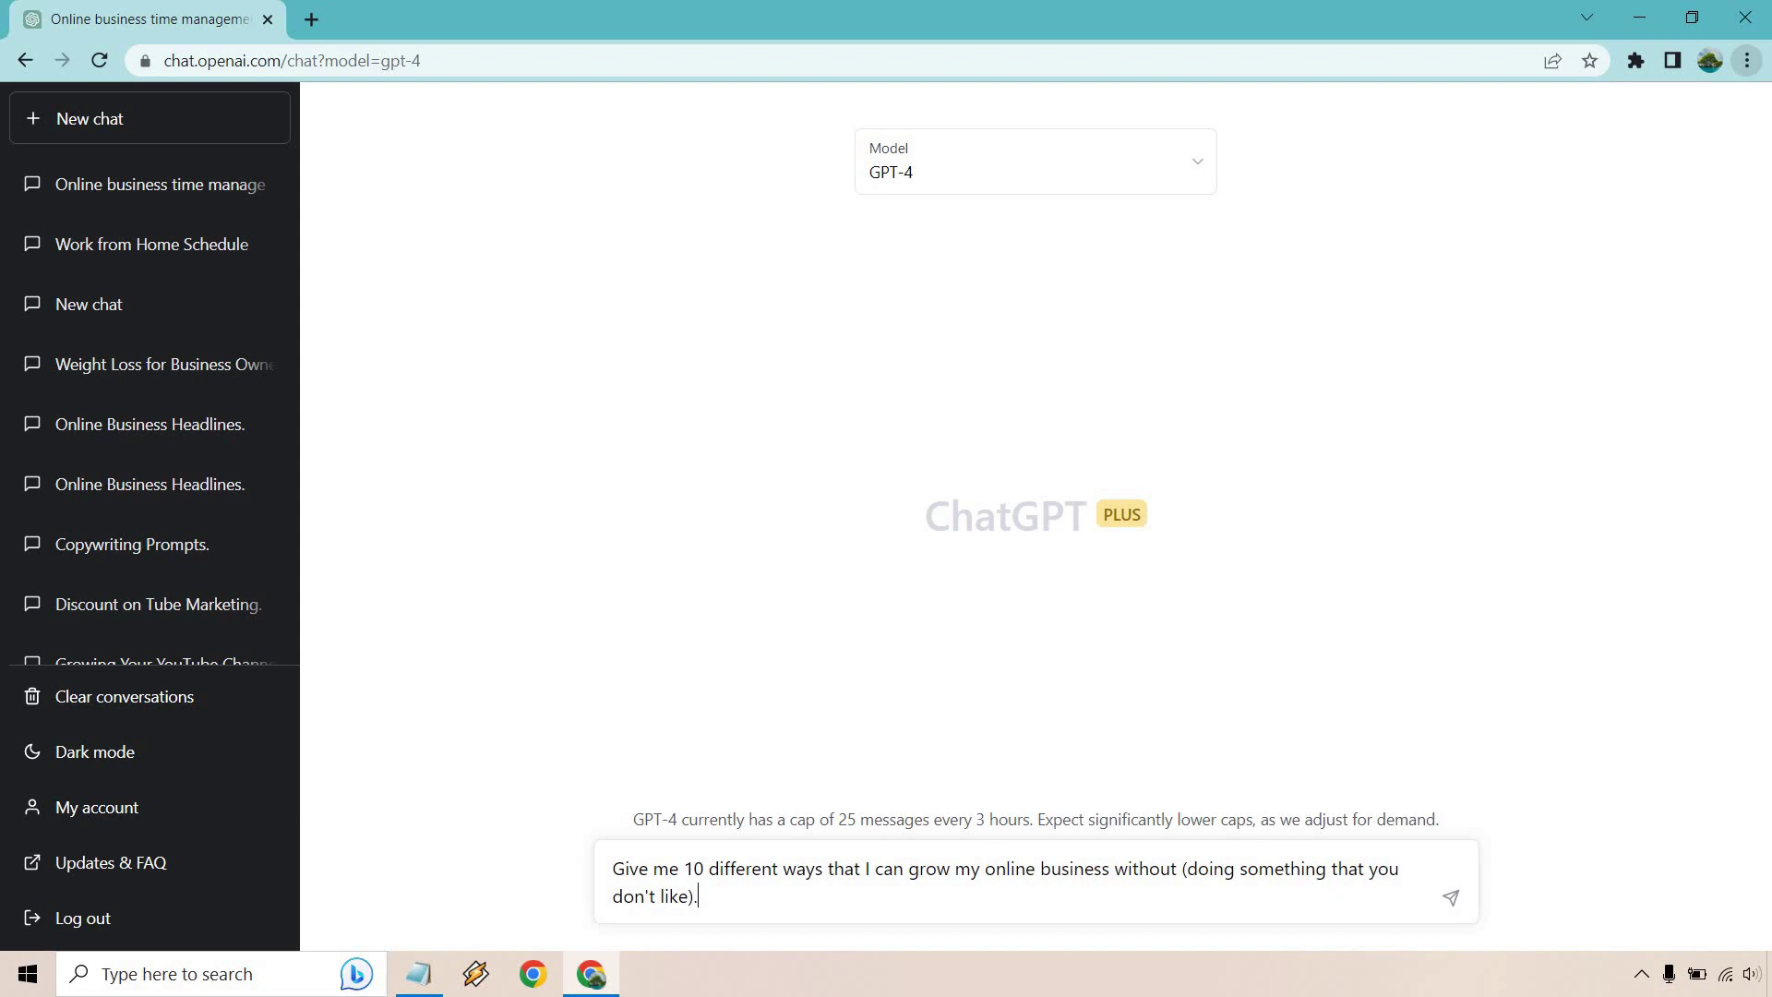
{"action": "left_click", "coordinate": [1190, 869]}
{"action": "key", "text": "BackSpace"}
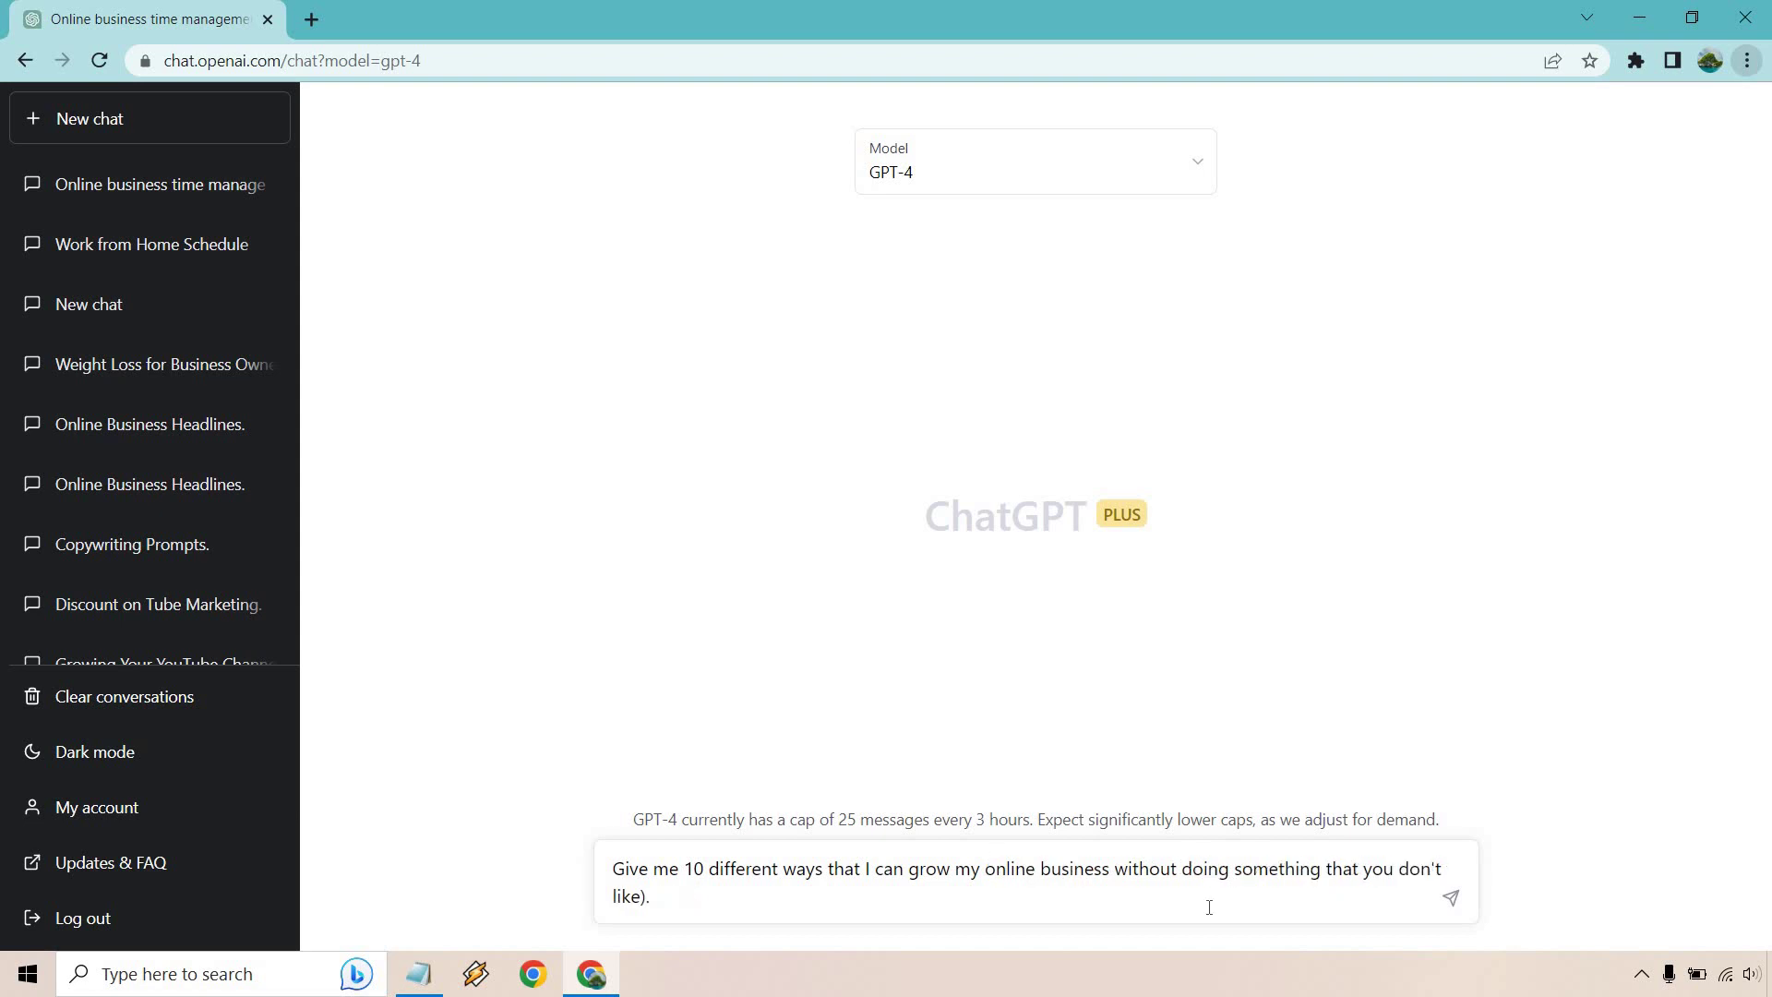
{"action": "left_click", "coordinate": [648, 895]}
{"action": "key", "text": "Left"}
{"action": "key", "text": "BackSpace"}
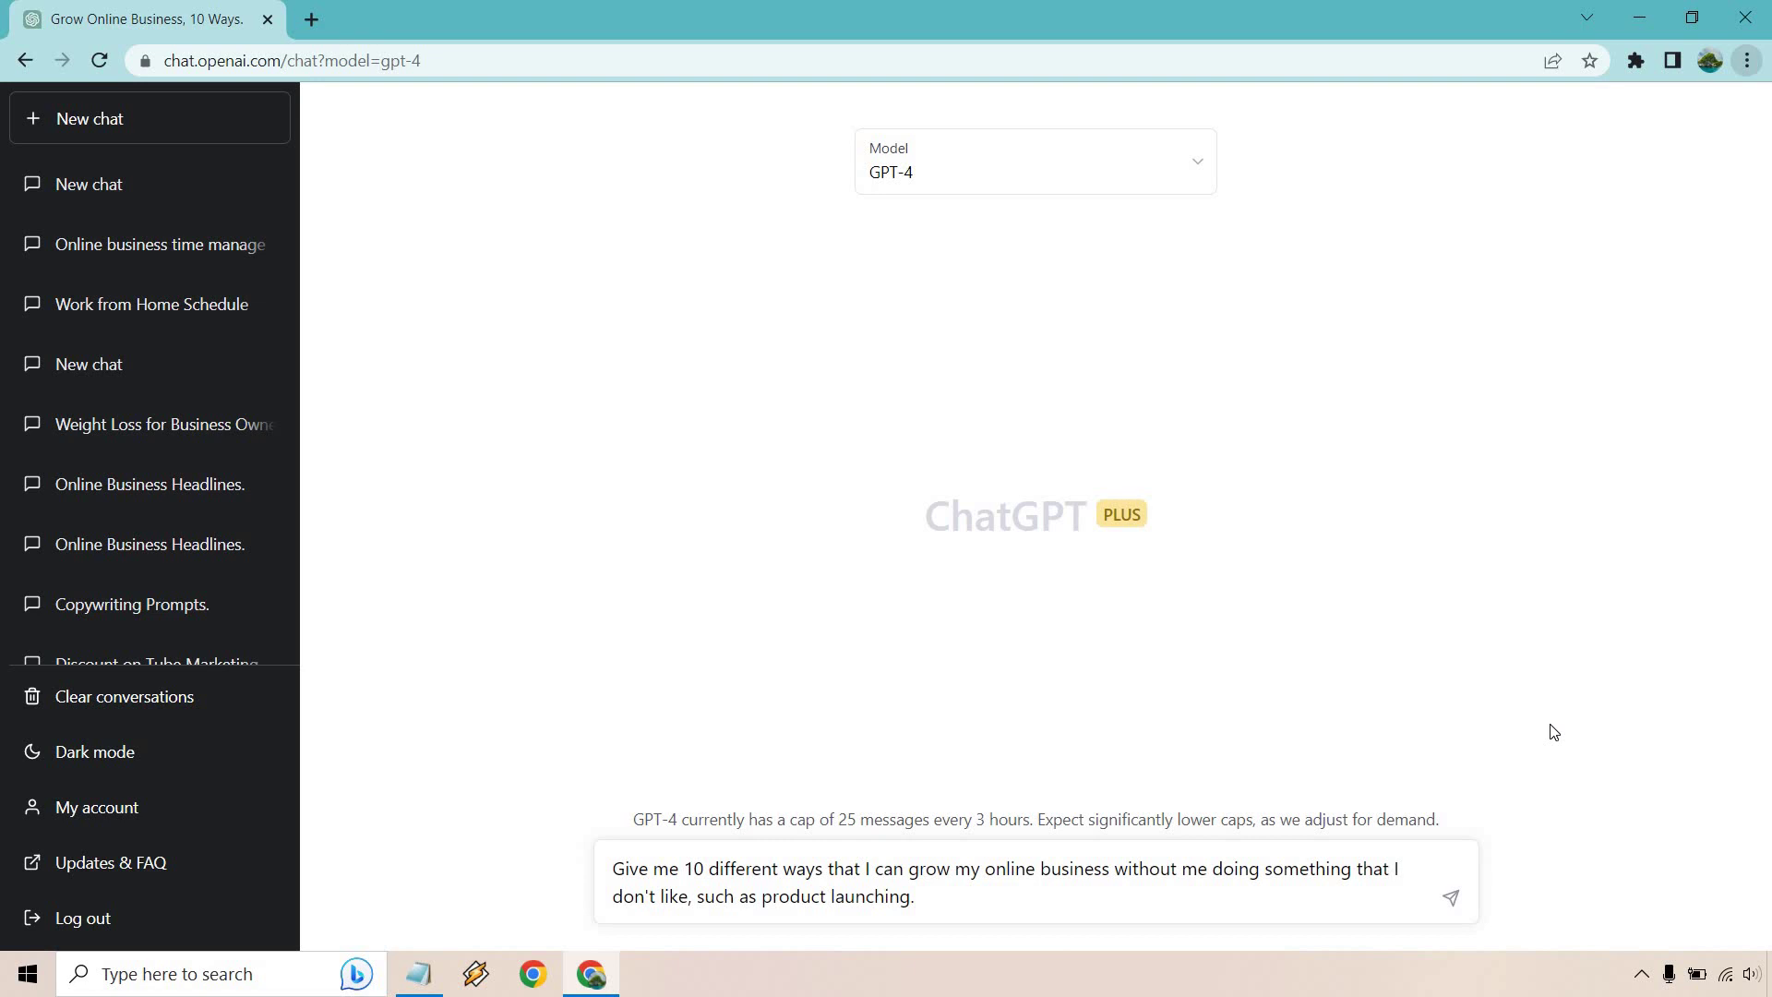
- Send the growth prompt to GPT-4 and highlight the 'product launching' example in it
{"action": "left_click", "coordinate": [1451, 897]}
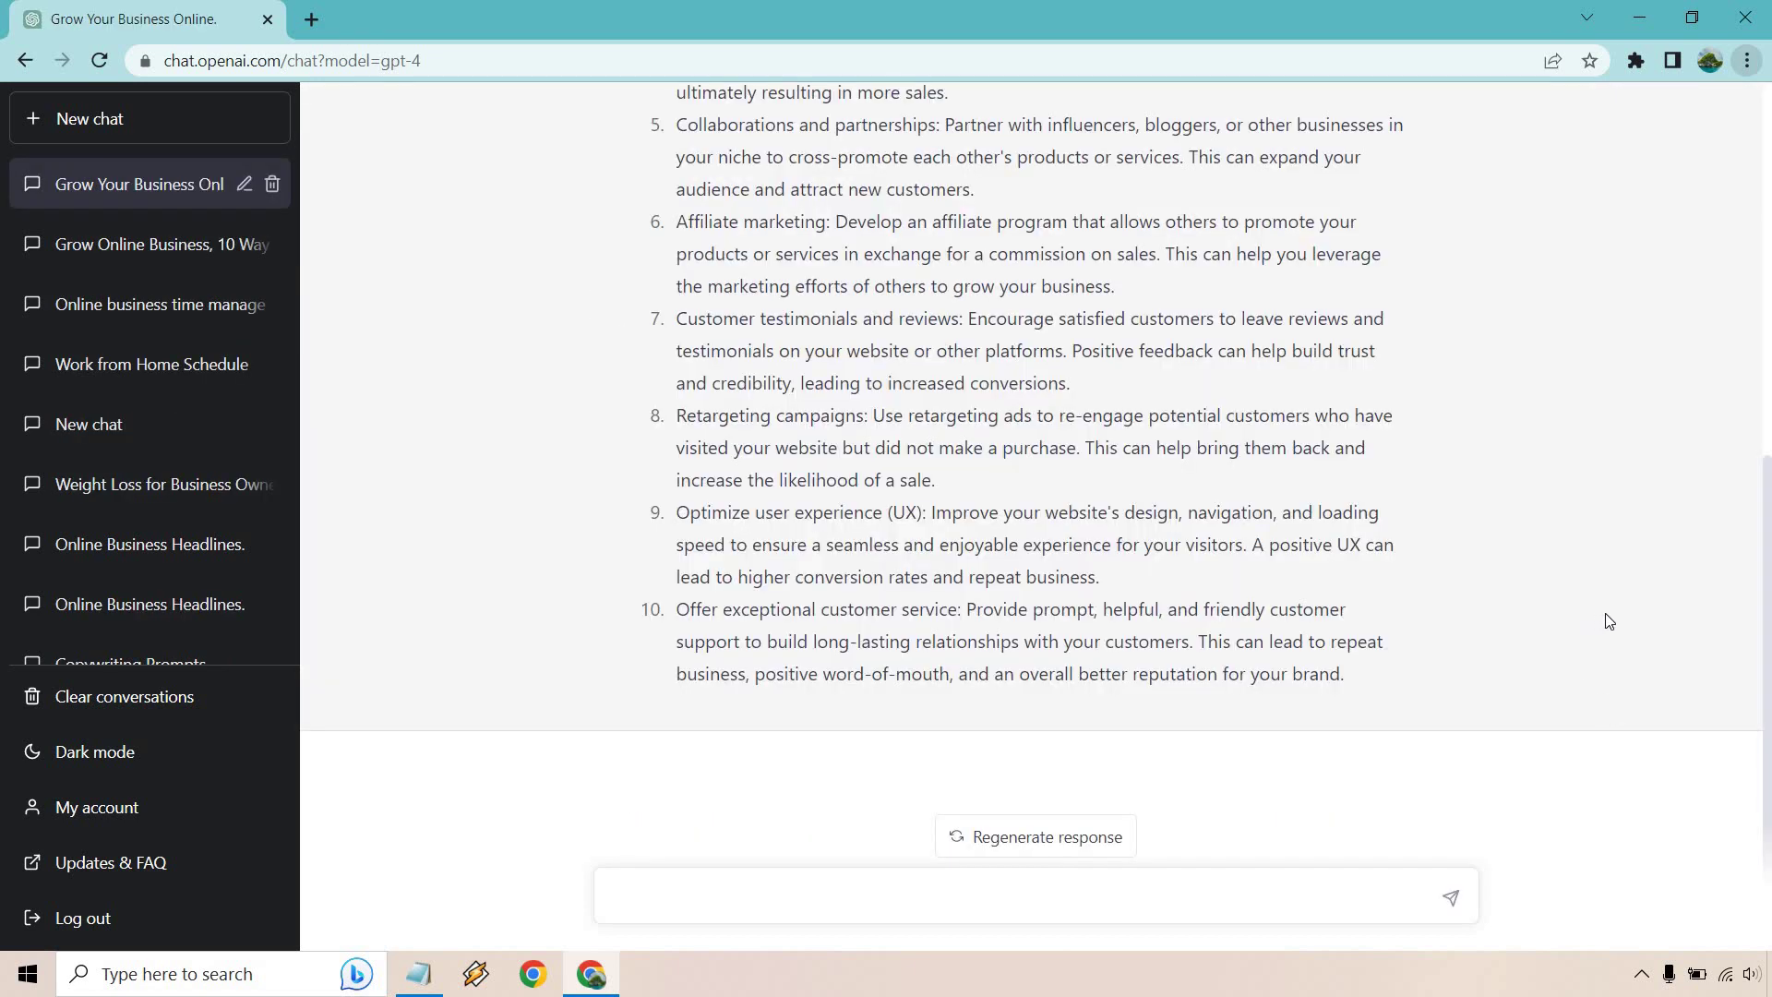
{"action": "scroll", "coordinate": [1608, 620], "scroll_direction": "up", "scroll_amount": 7}
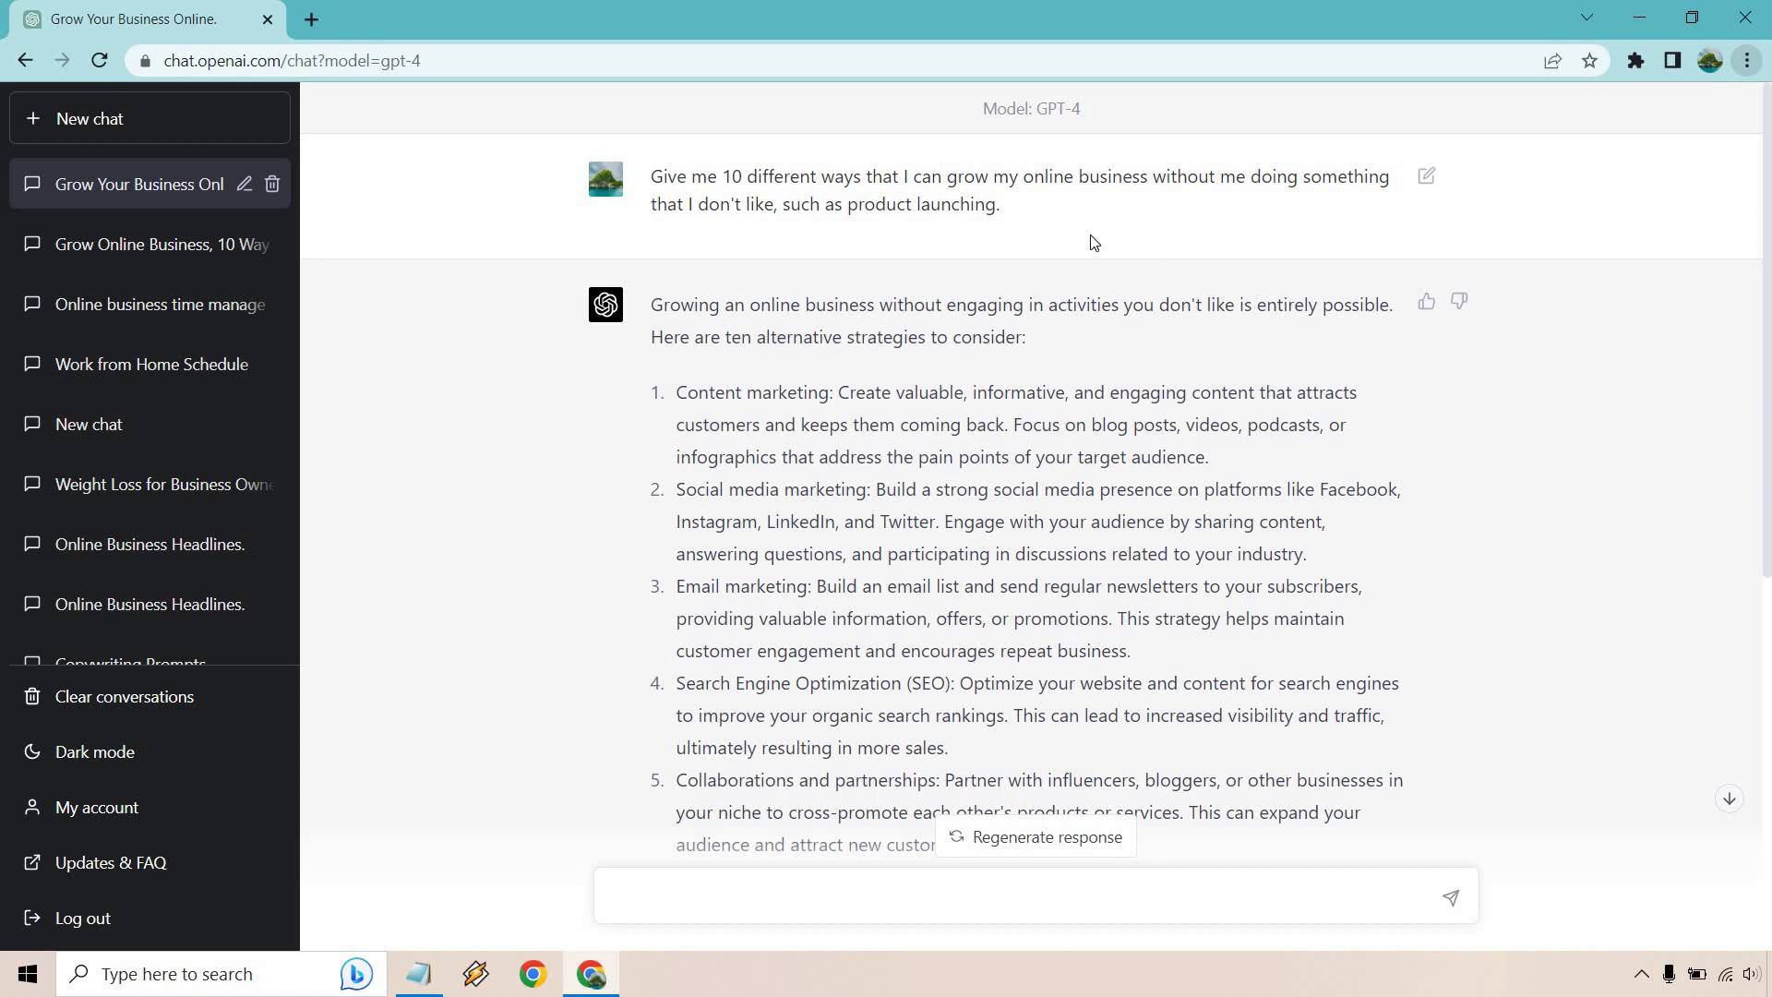
{"action": "left_click_drag", "start_coordinate": [779, 204], "coordinate": [984, 205]}
{"action": "left_click", "coordinate": [1061, 212]}
- Read through the ten strategies, from content marketing to customer service, then return to the top
{"action": "scroll", "coordinate": [923, 365], "scroll_direction": "down", "scroll_amount": 1}
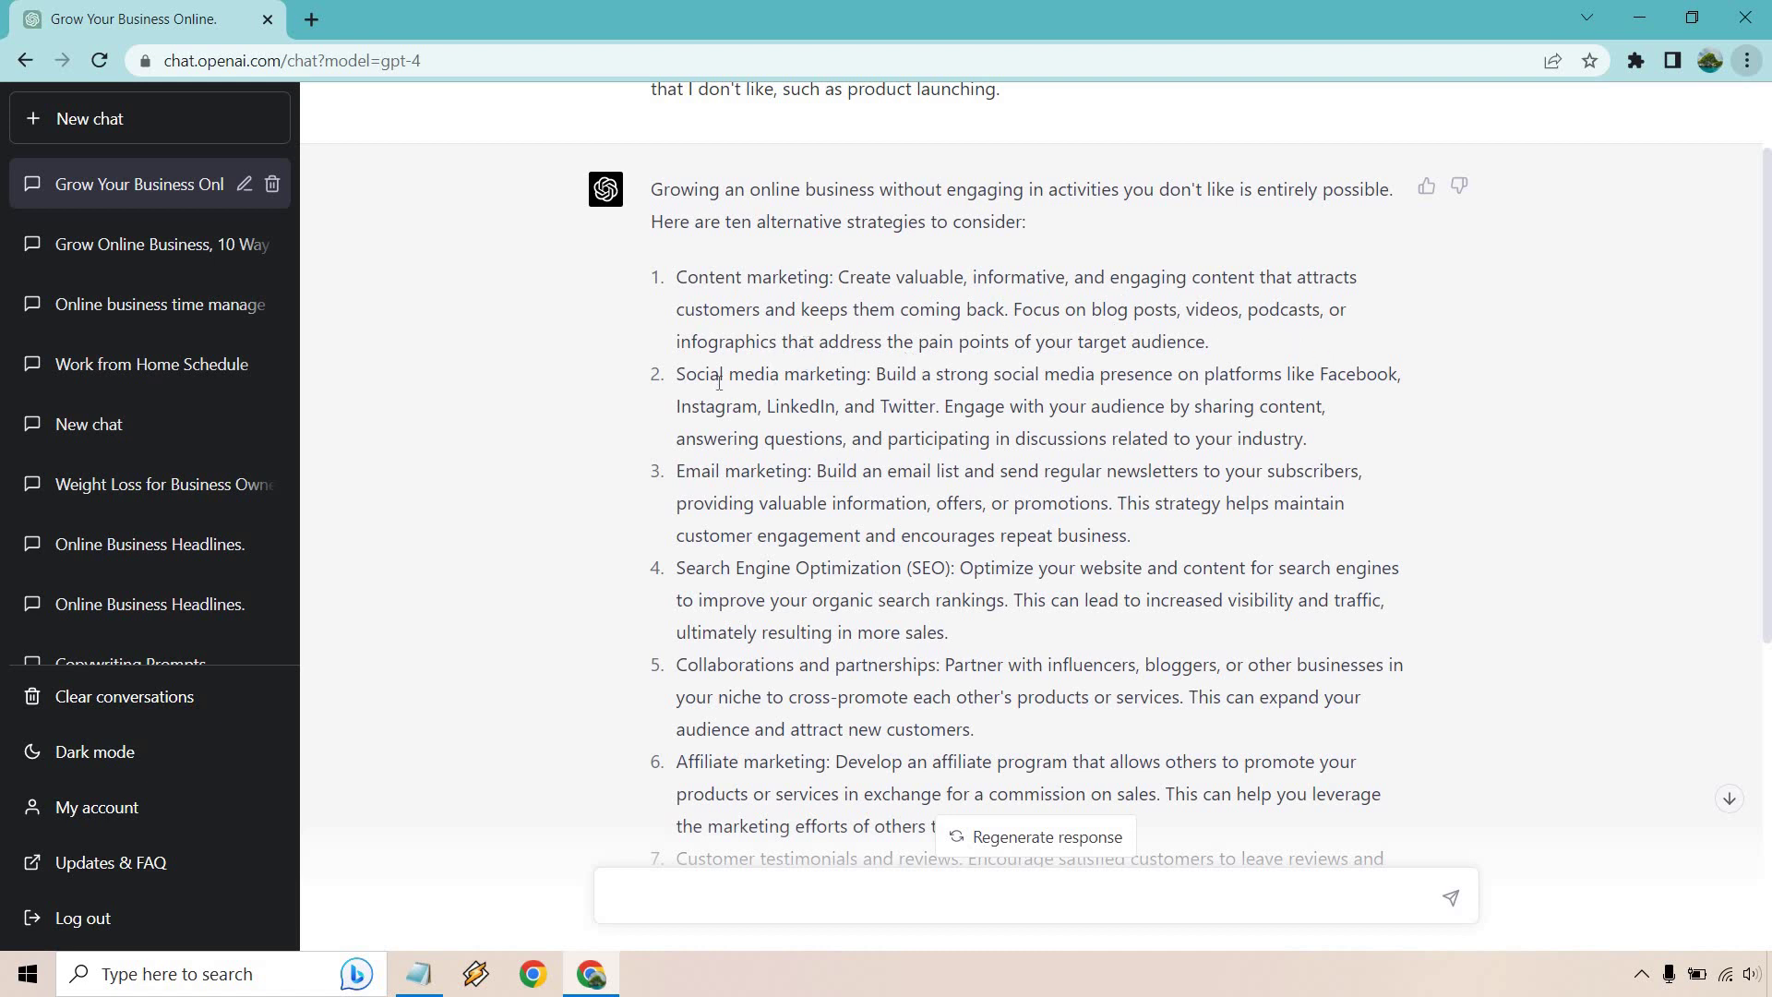
{"action": "scroll", "coordinate": [801, 387], "scroll_direction": "down", "scroll_amount": 1}
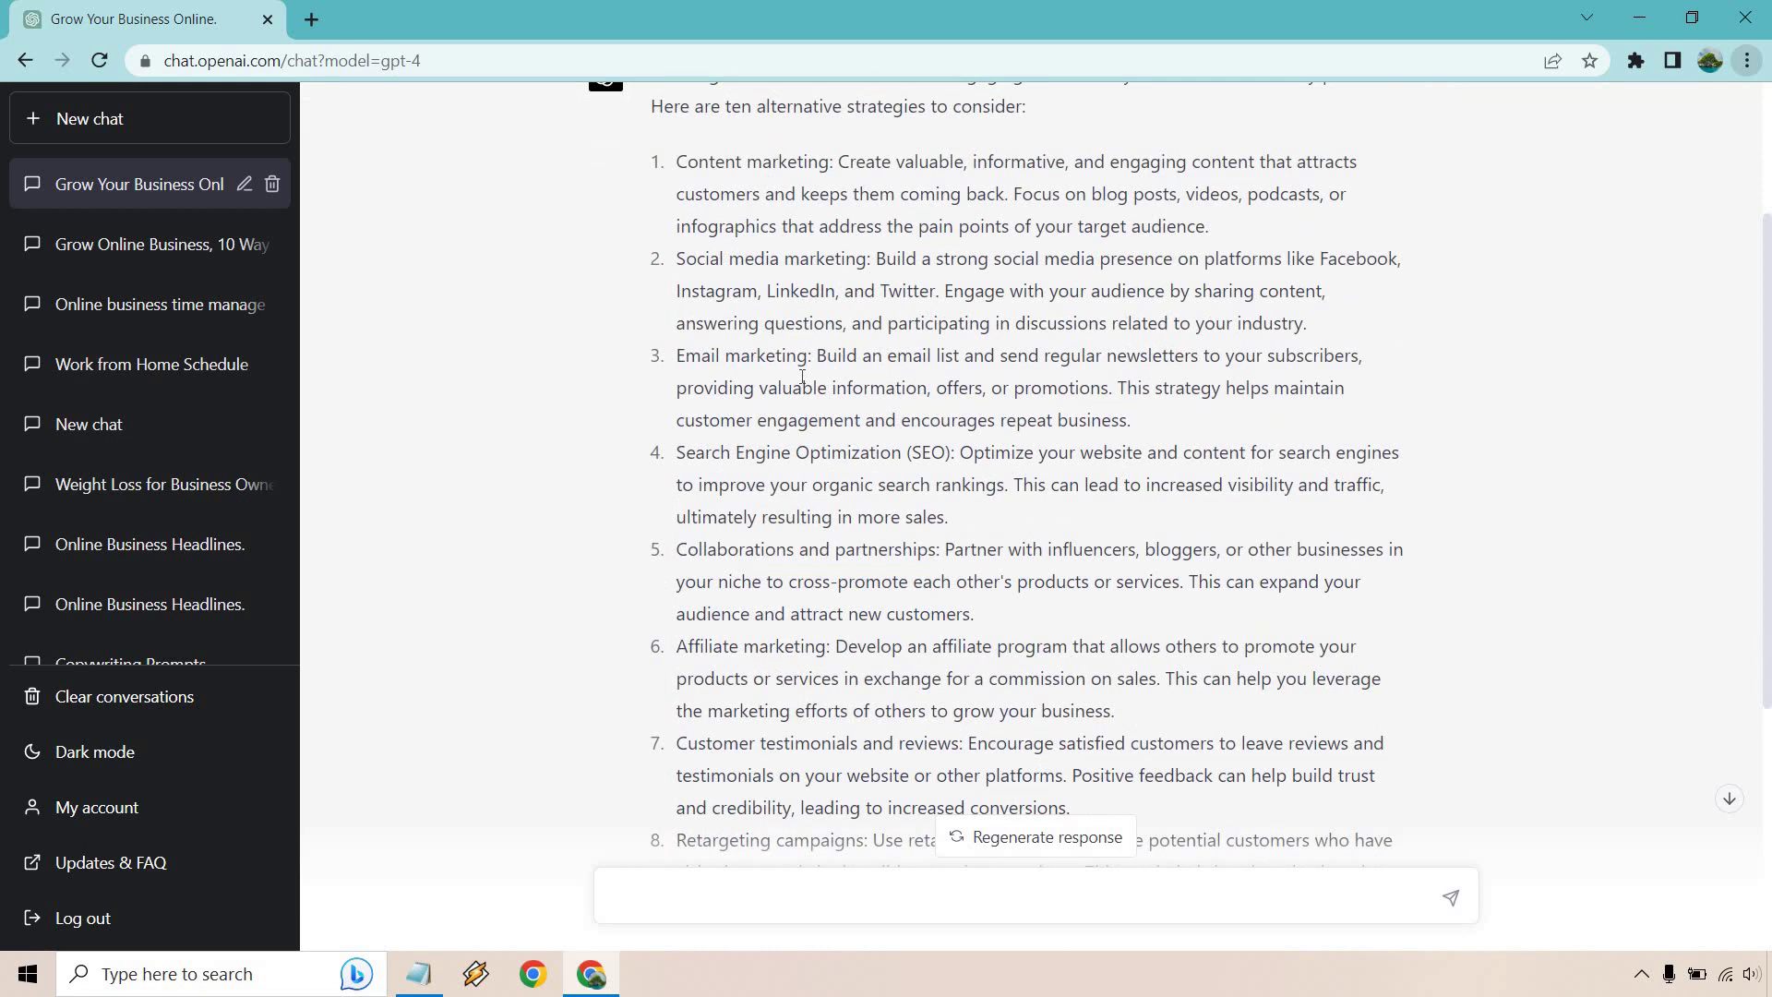
{"action": "scroll", "coordinate": [802, 376], "scroll_direction": "down", "scroll_amount": 1}
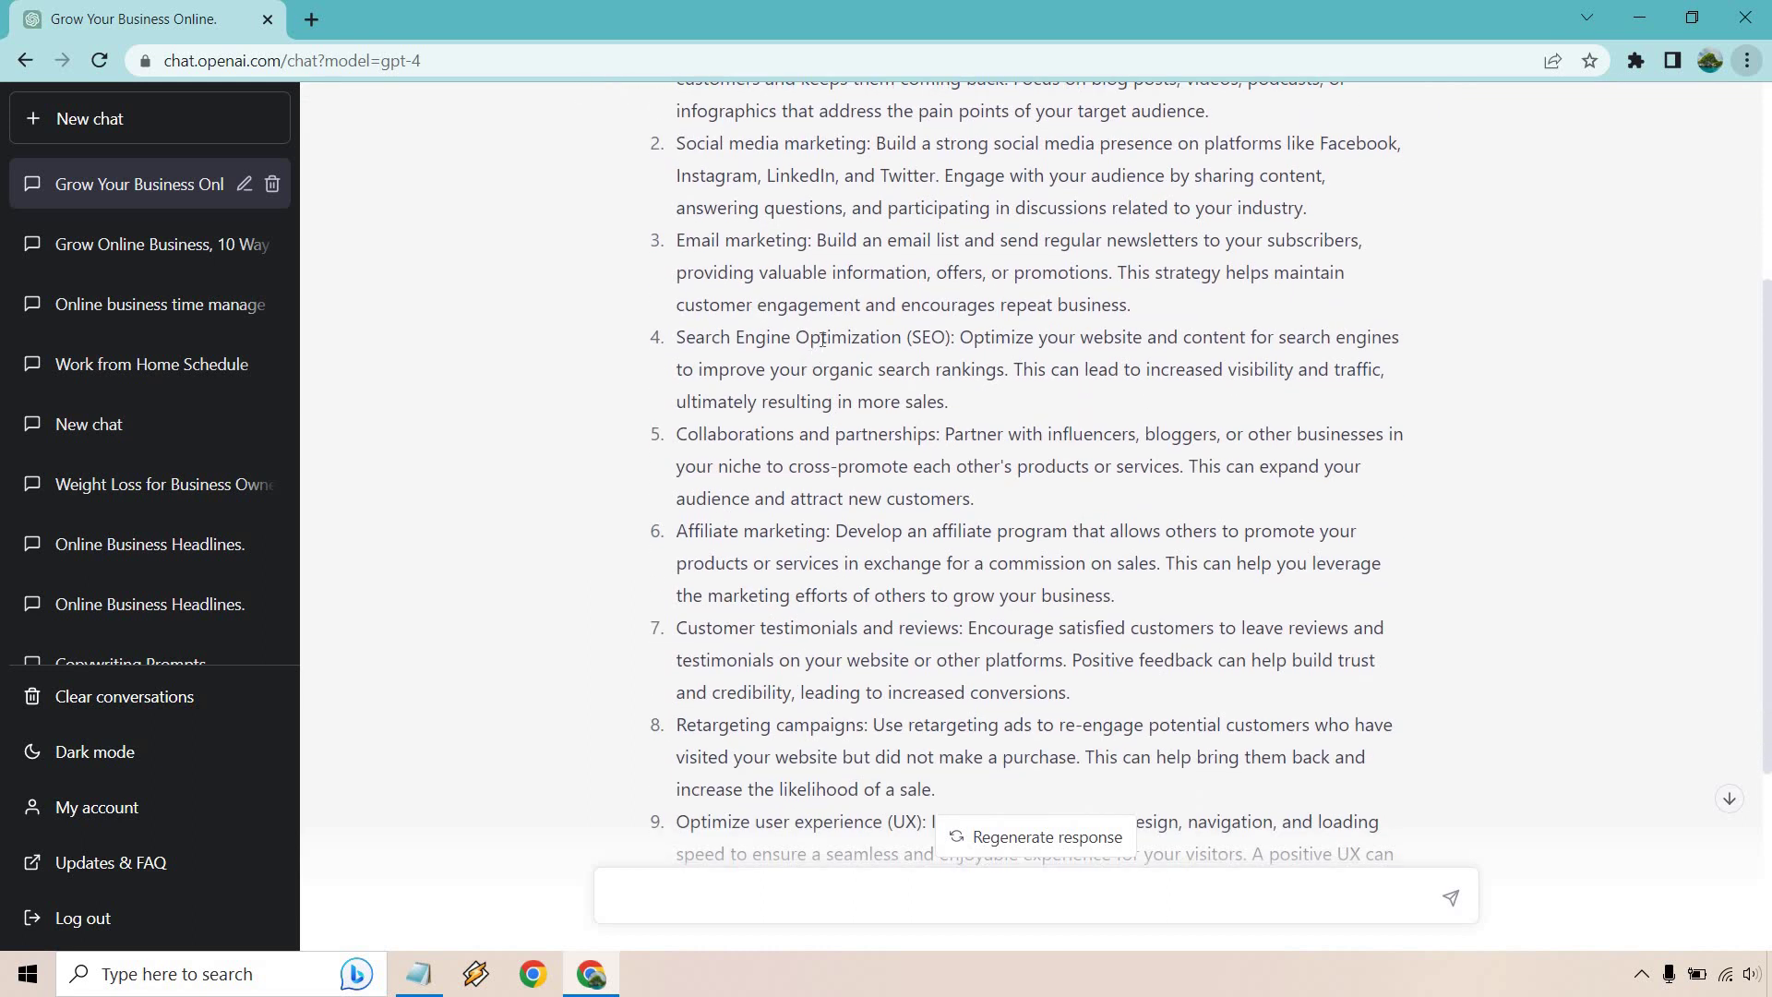
{"action": "scroll", "coordinate": [821, 340], "scroll_direction": "down", "scroll_amount": 1}
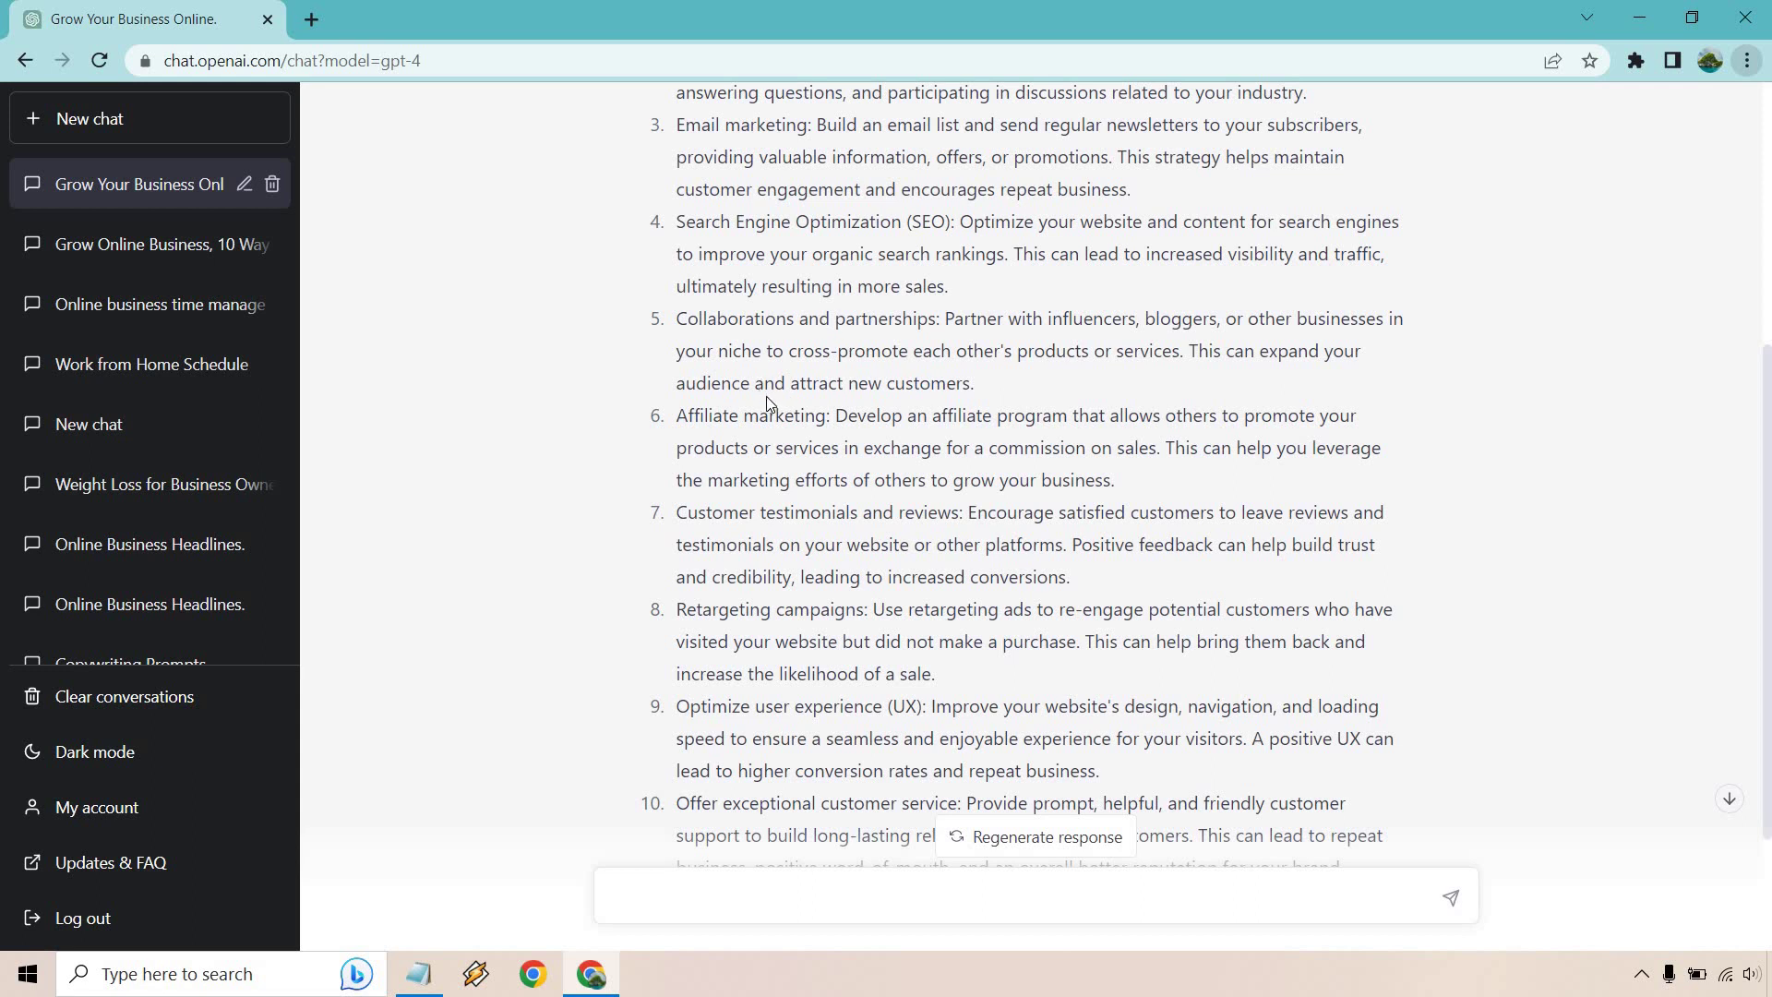
{"action": "scroll", "coordinate": [766, 396], "scroll_direction": "down", "scroll_amount": 1}
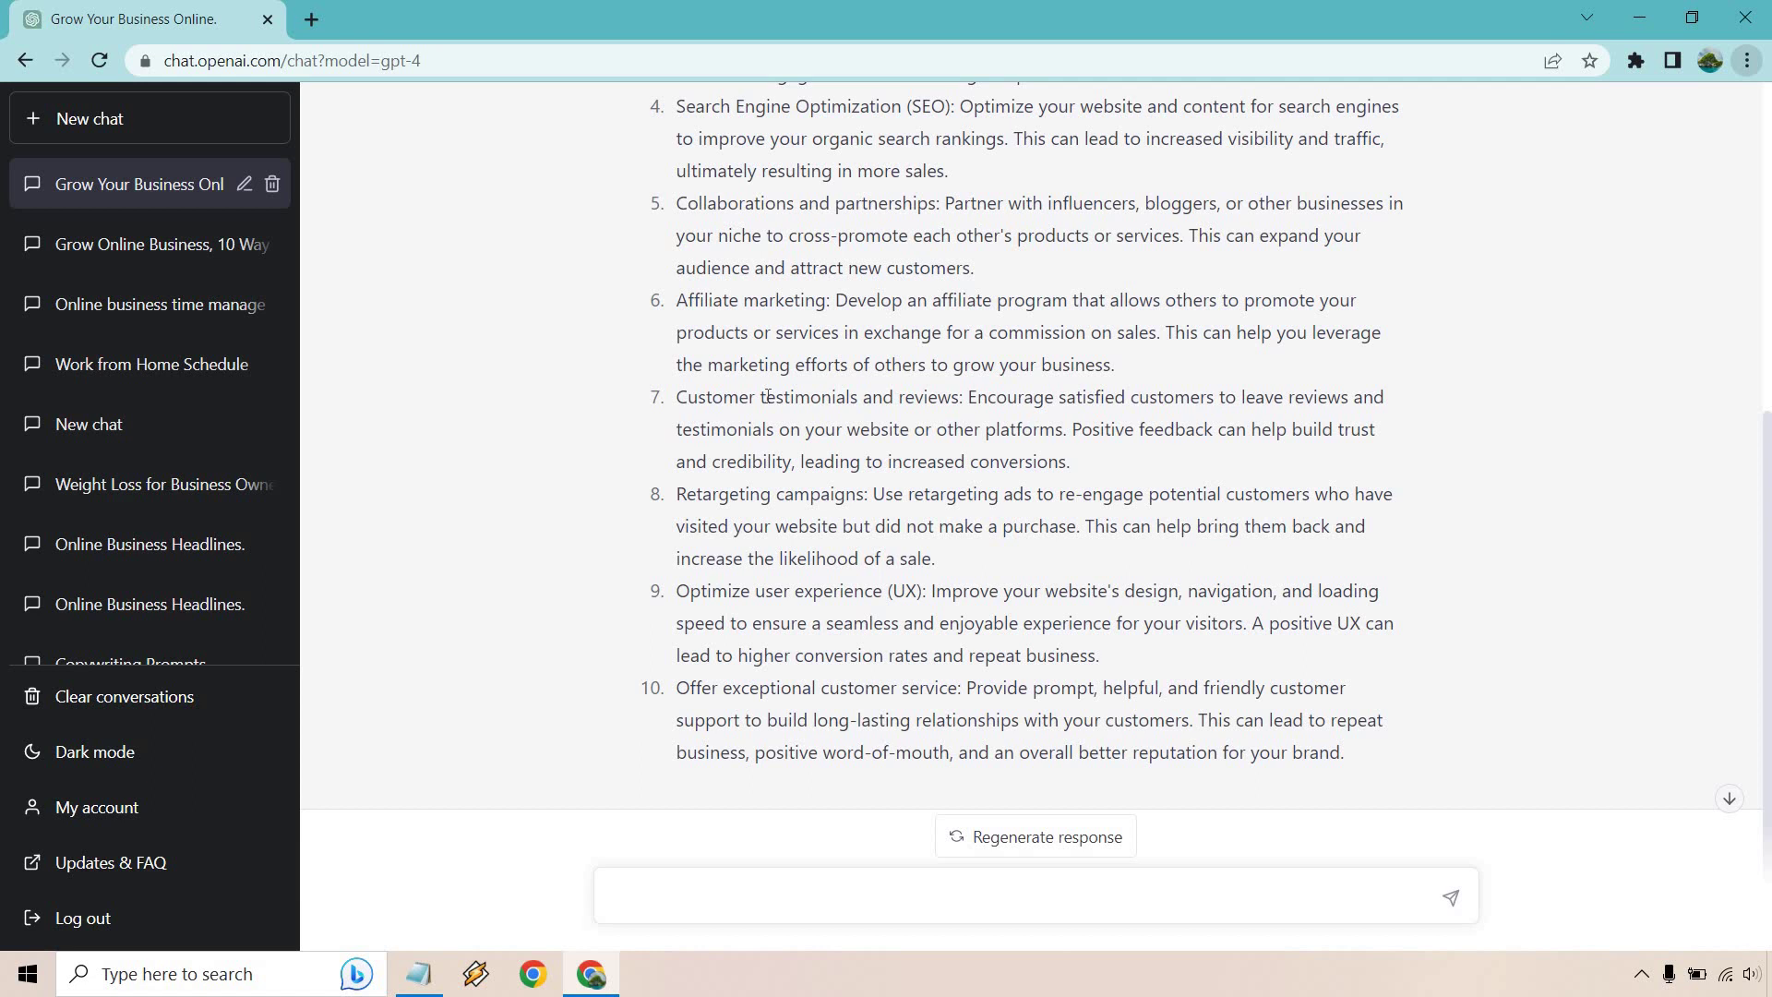
{"action": "scroll", "coordinate": [768, 396], "scroll_direction": "down", "scroll_amount": 1}
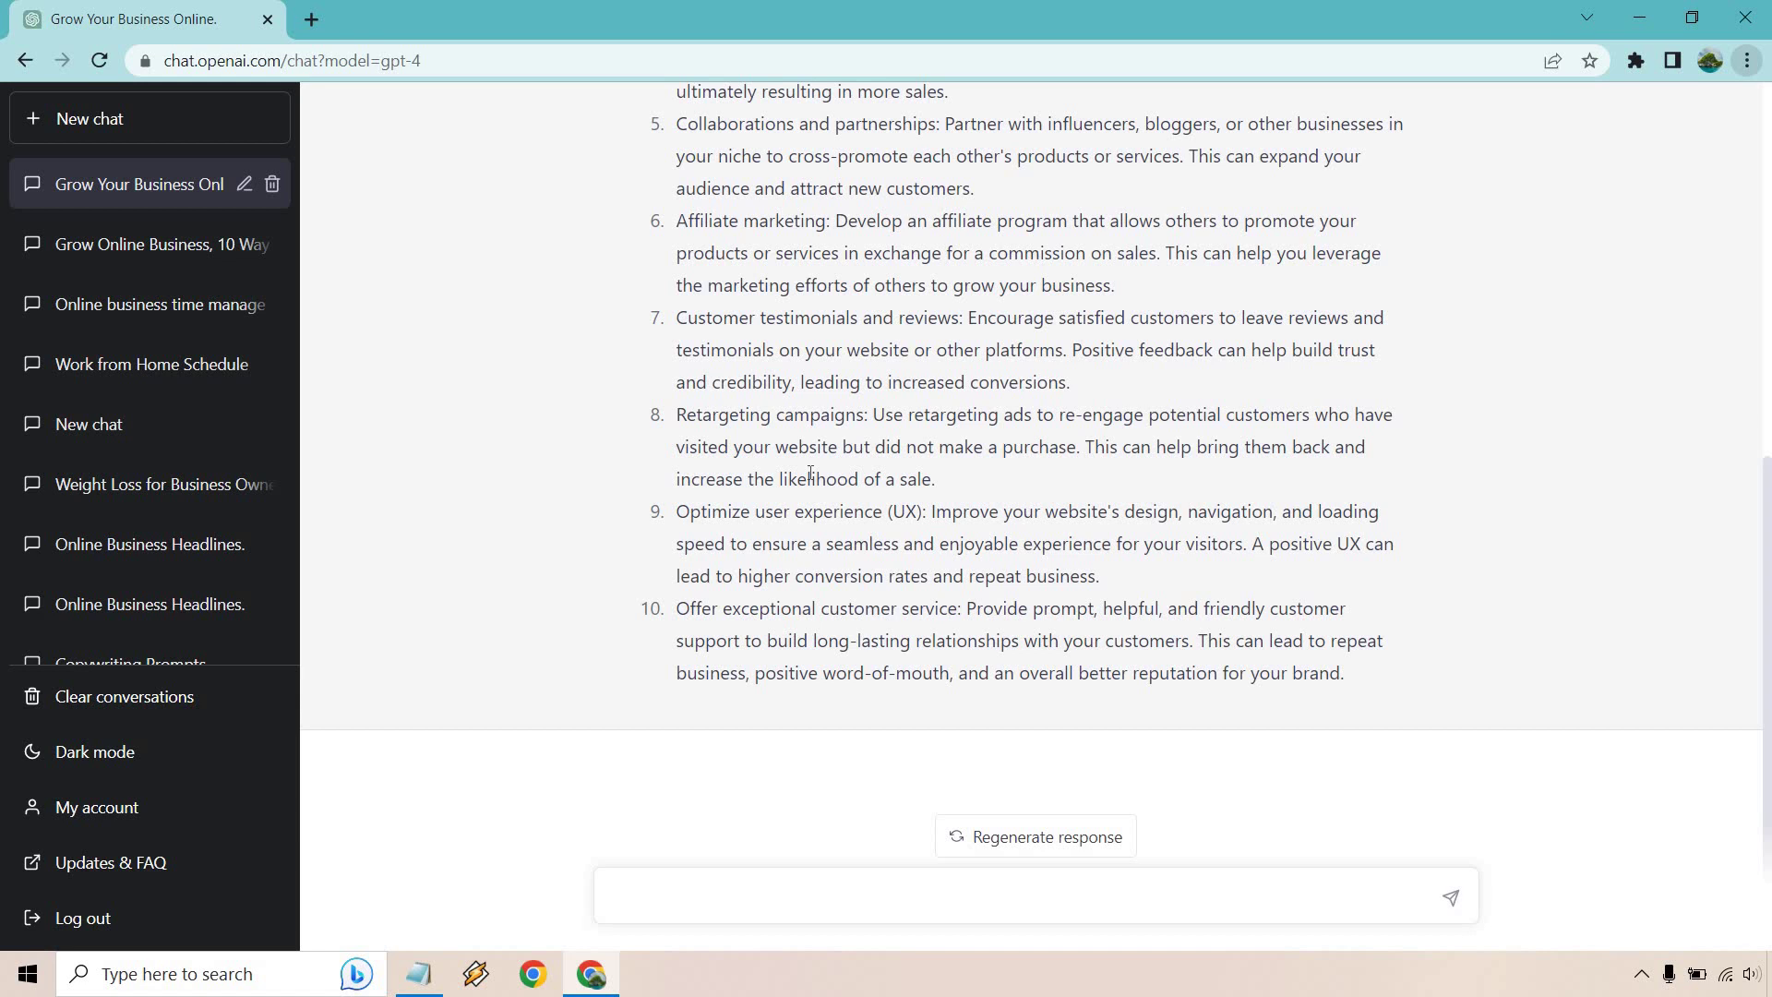
{"action": "scroll", "coordinate": [1602, 576], "scroll_direction": "up", "scroll_amount": 7}
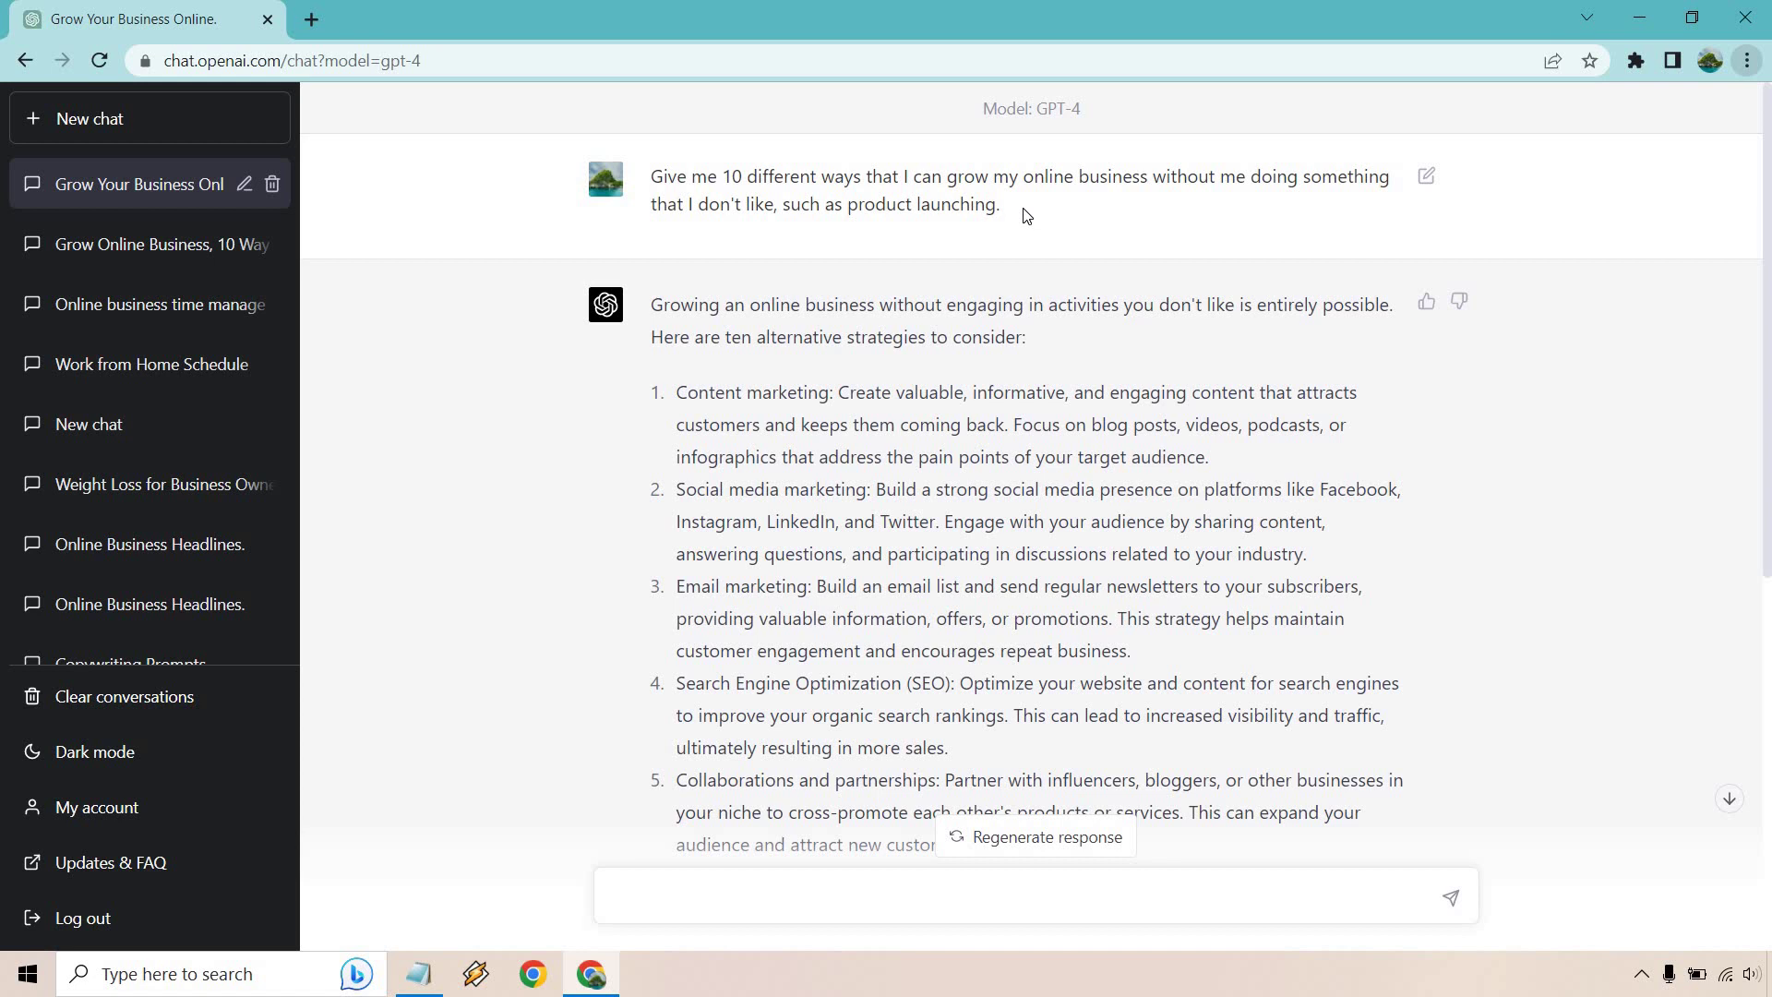
{"action": "left_click_drag", "start_coordinate": [949, 178], "coordinate": [1148, 177]}
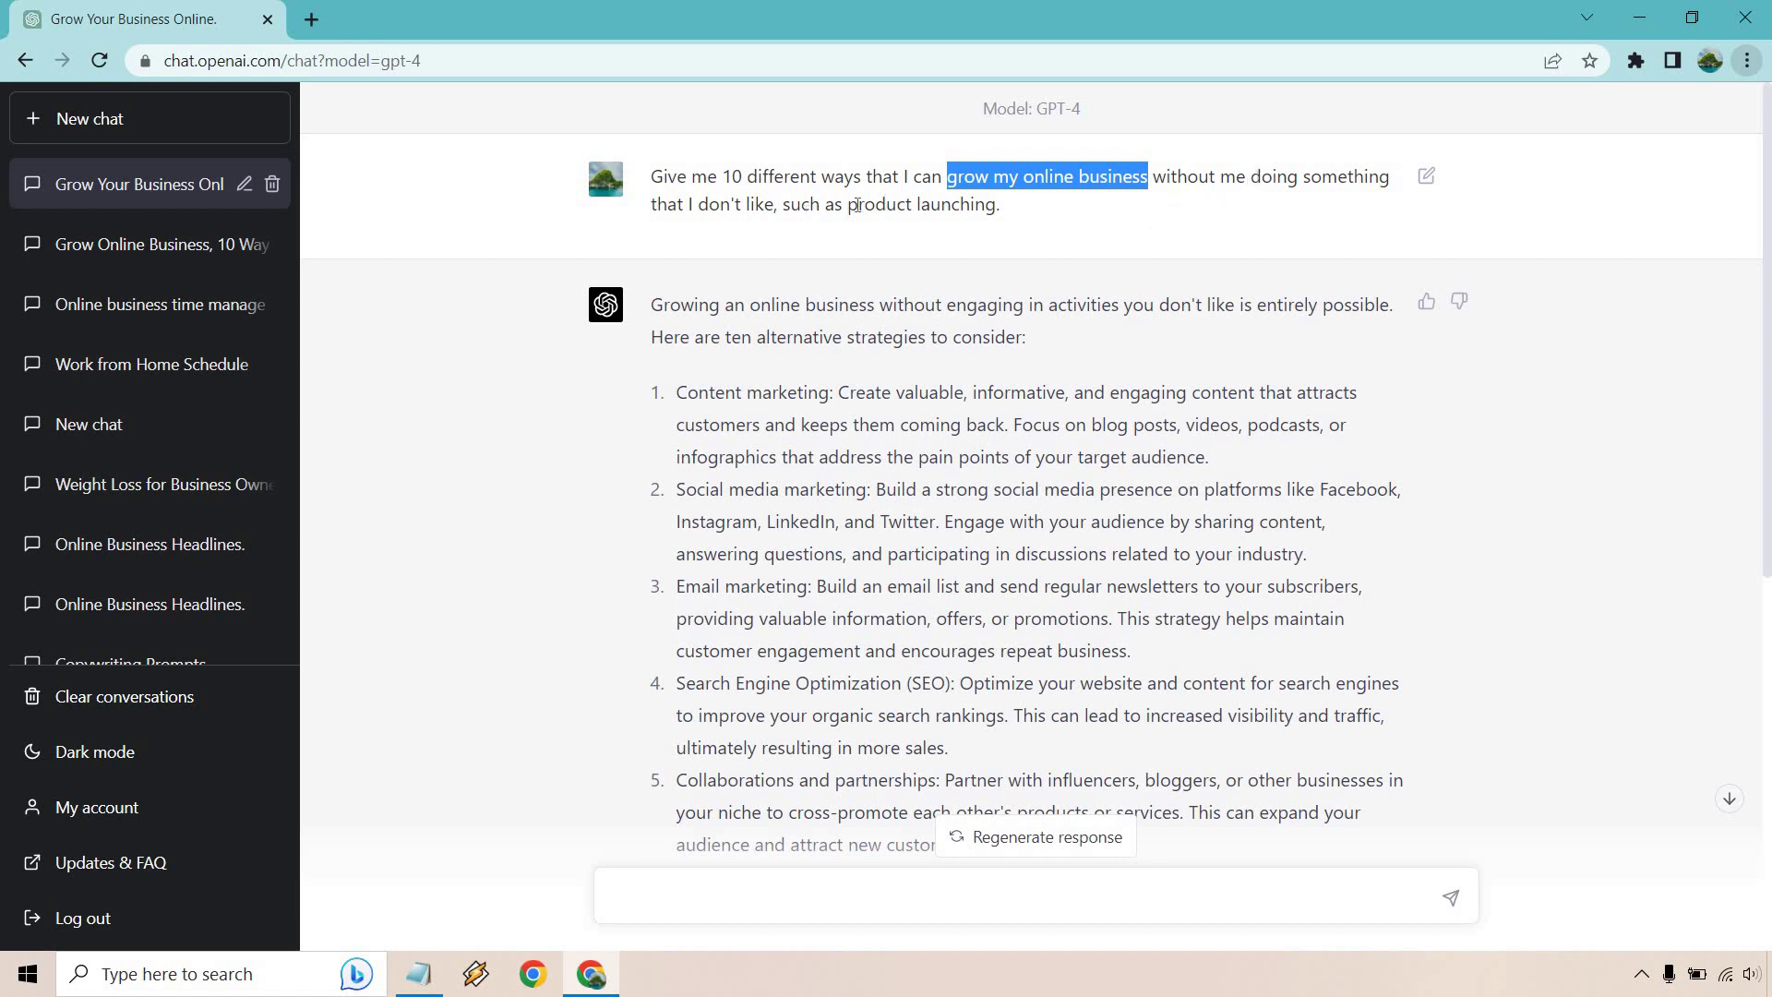
{"action": "left_click_drag", "start_coordinate": [849, 205], "coordinate": [1026, 212]}
{"action": "left_click", "coordinate": [863, 477]}
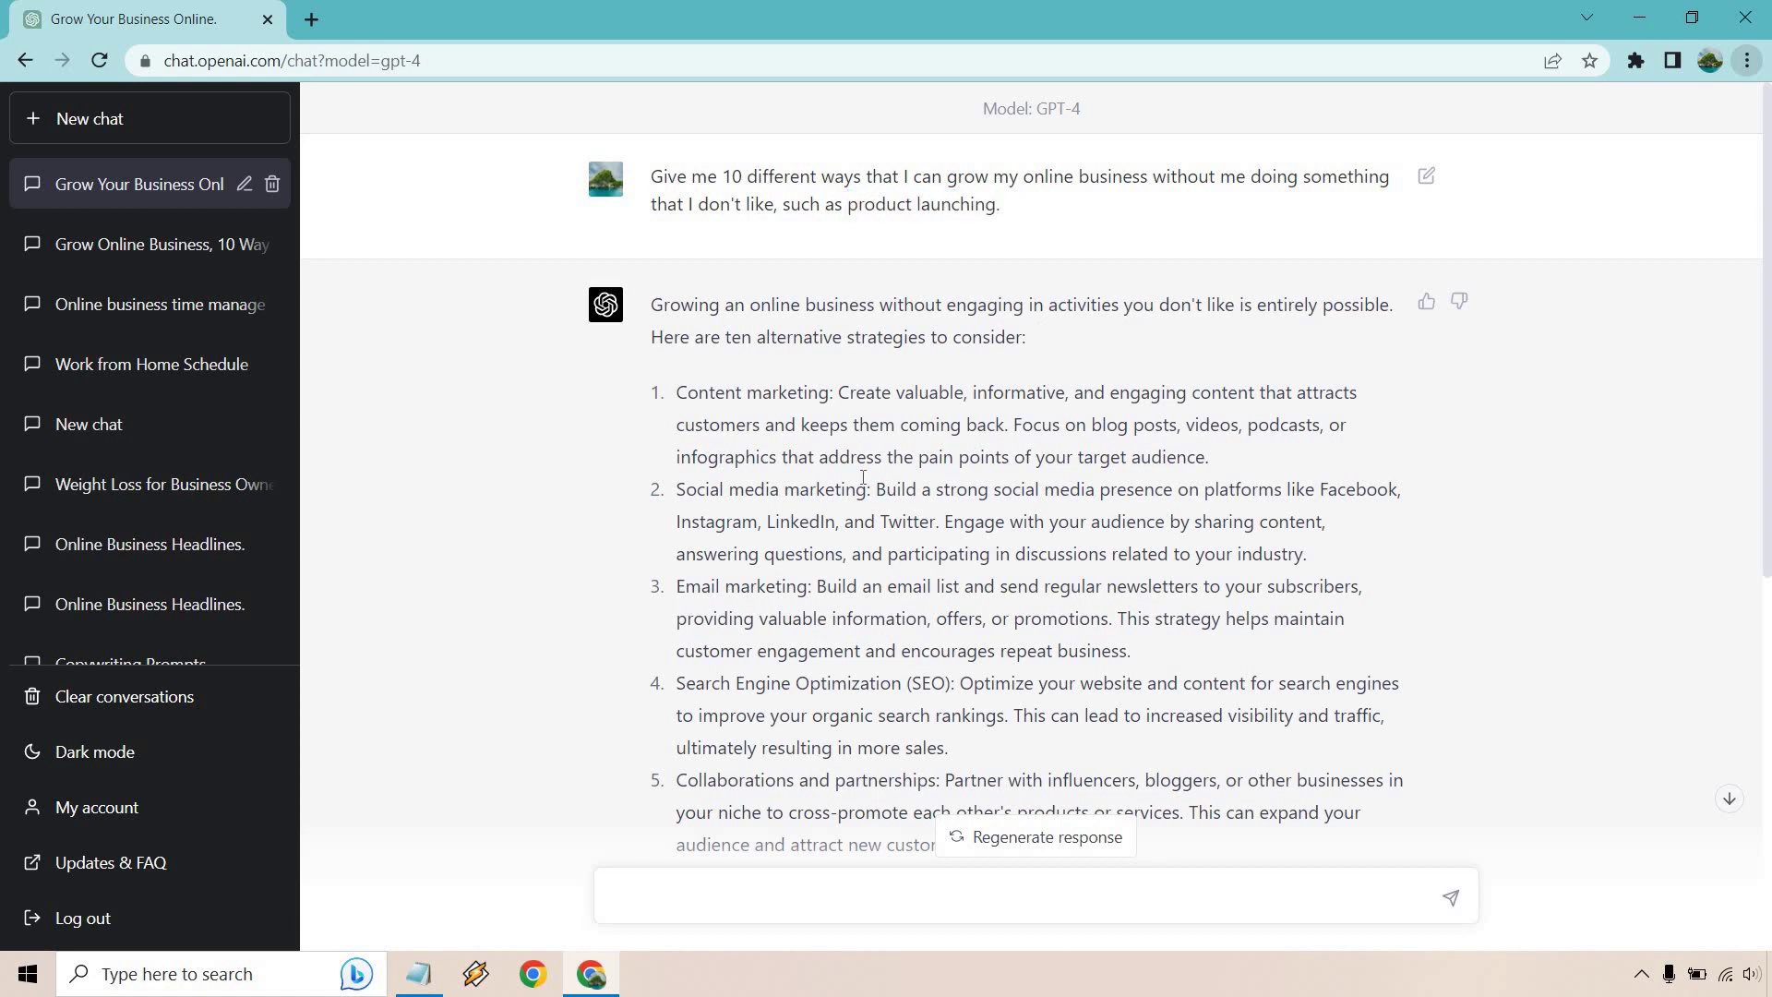